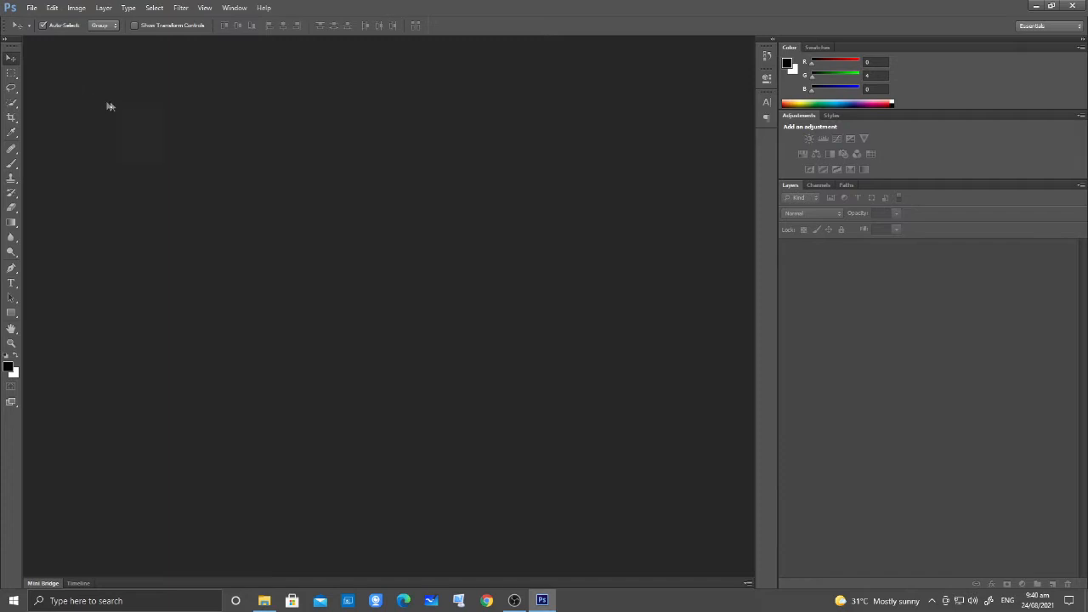
# Step: Create a new document using the International Paper preset at A4 size, 300 pixels/inch, RGB Color with a white background
pyautogui.click(32, 10)
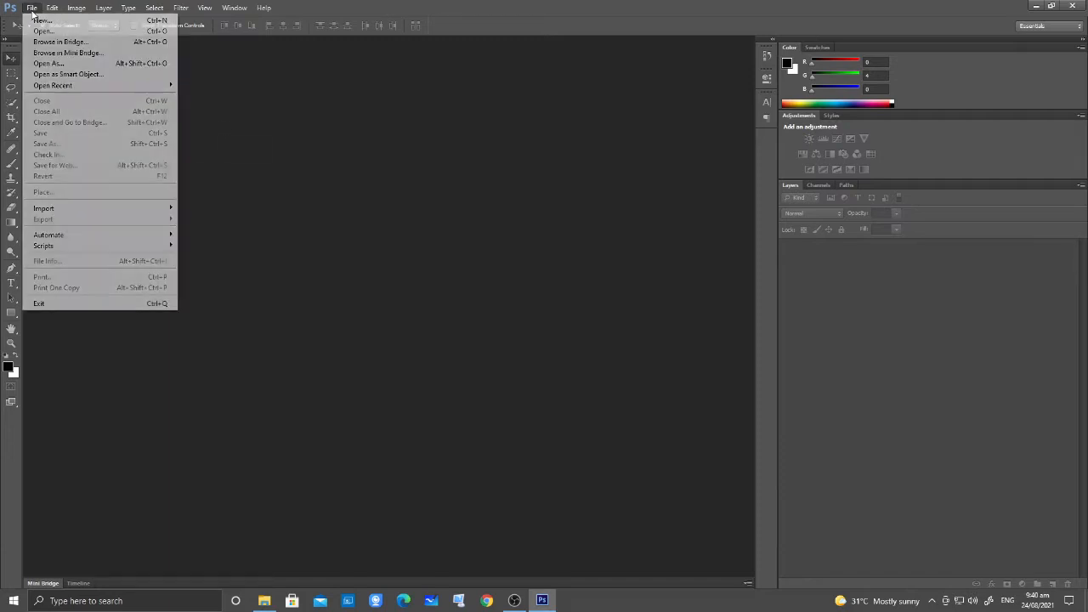
pyautogui.click(100, 20)
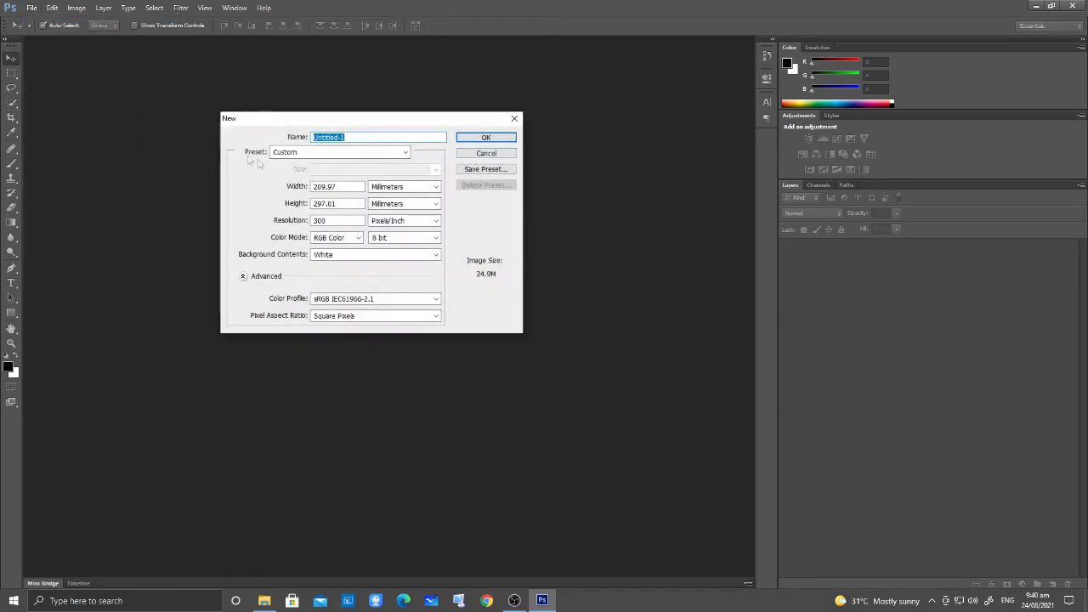
pyautogui.click(406, 154)
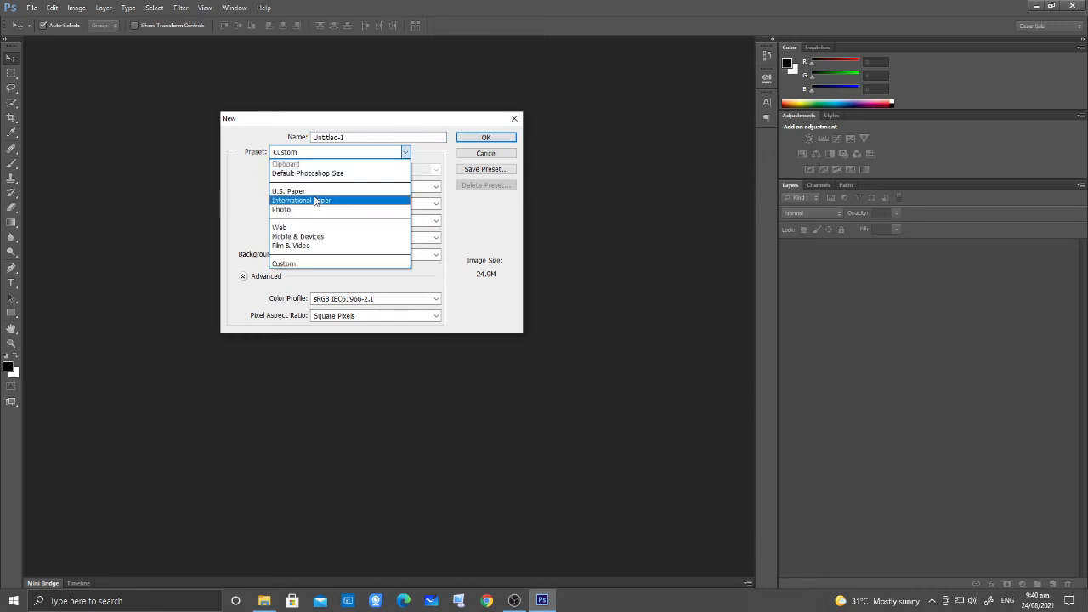
pyautogui.click(350, 201)
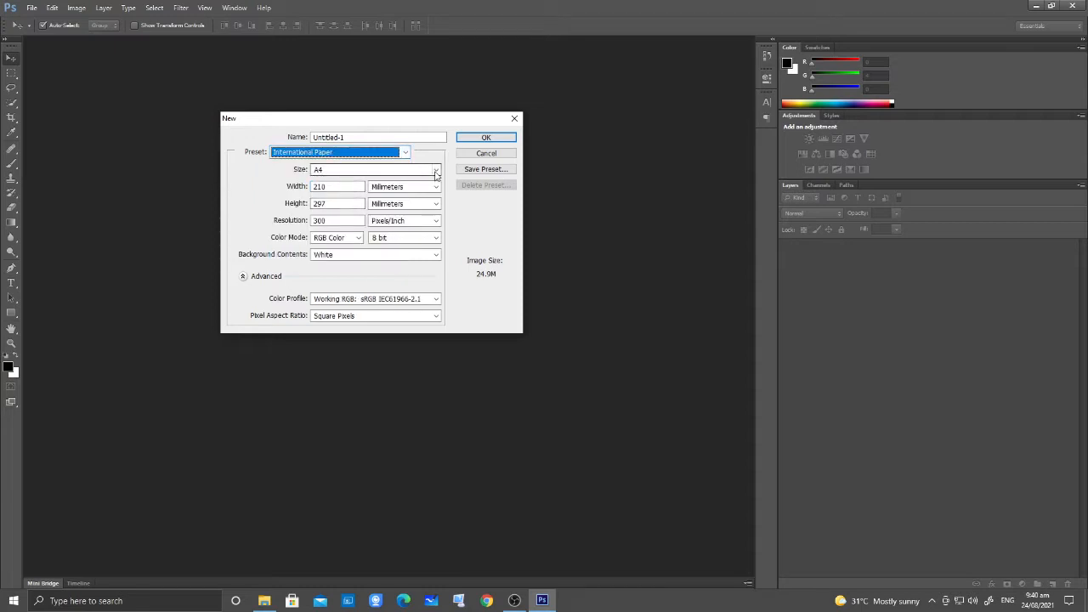
pyautogui.click(405, 173)
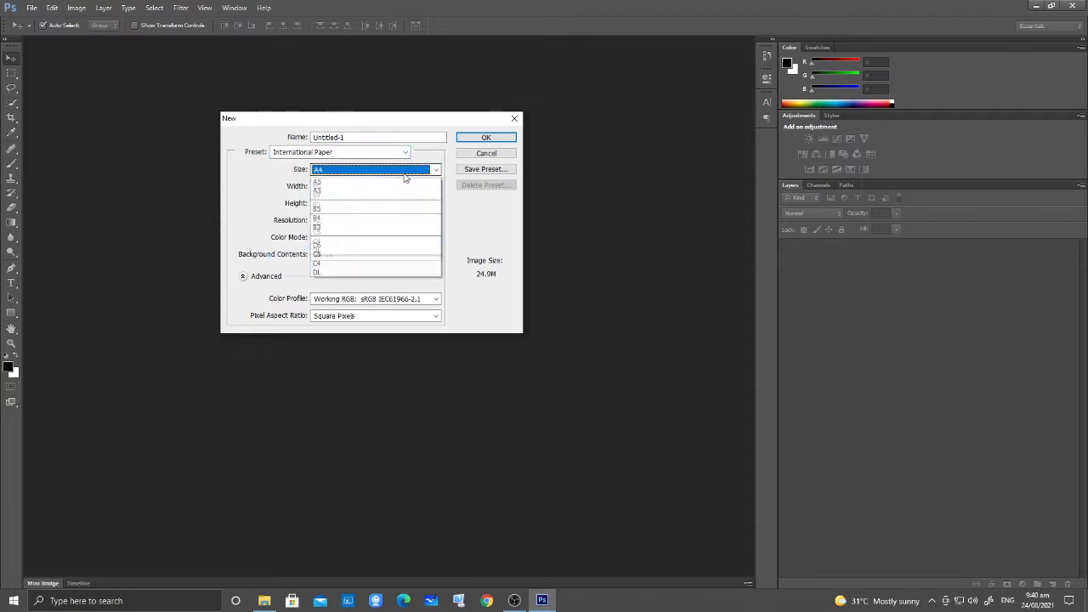
pyautogui.click(400, 181)
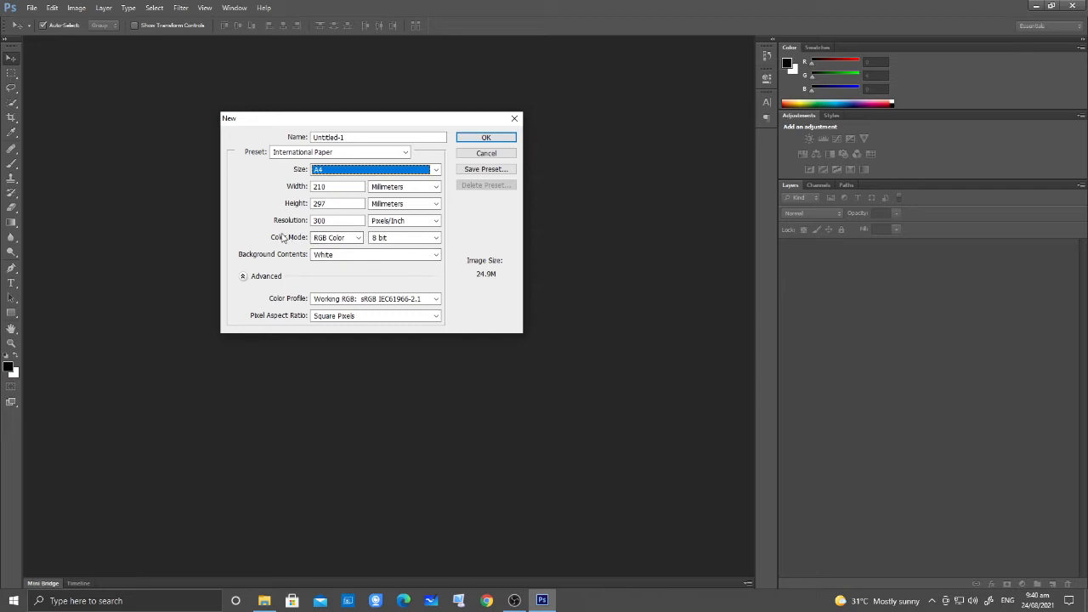
pyautogui.click(471, 137)
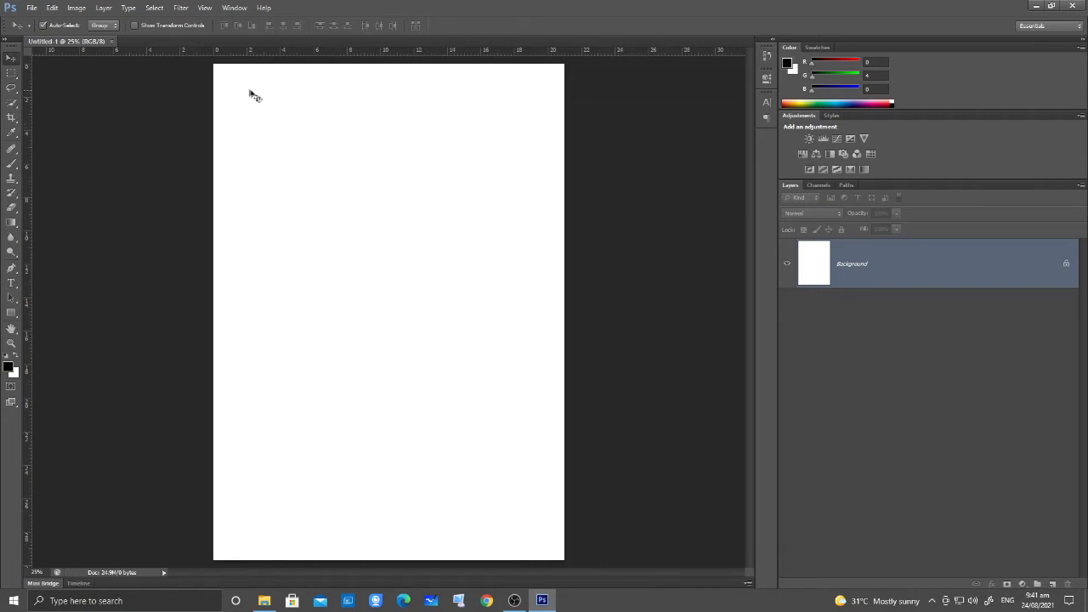
# Step: Add a new horizontal guide at the 20% position of the page
pyautogui.click(206, 7)
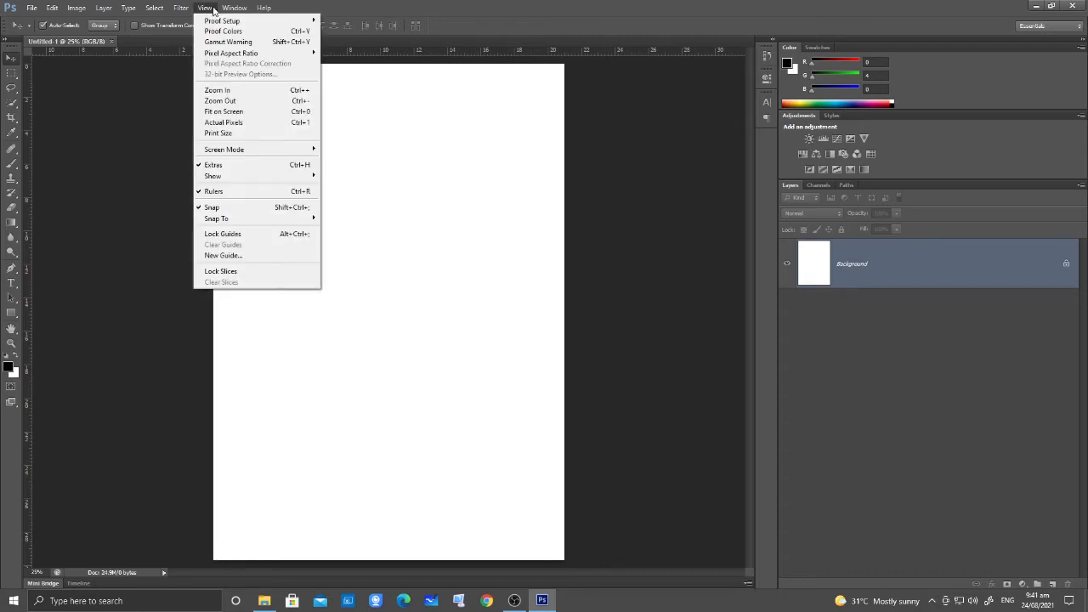
pyautogui.click(293, 257)
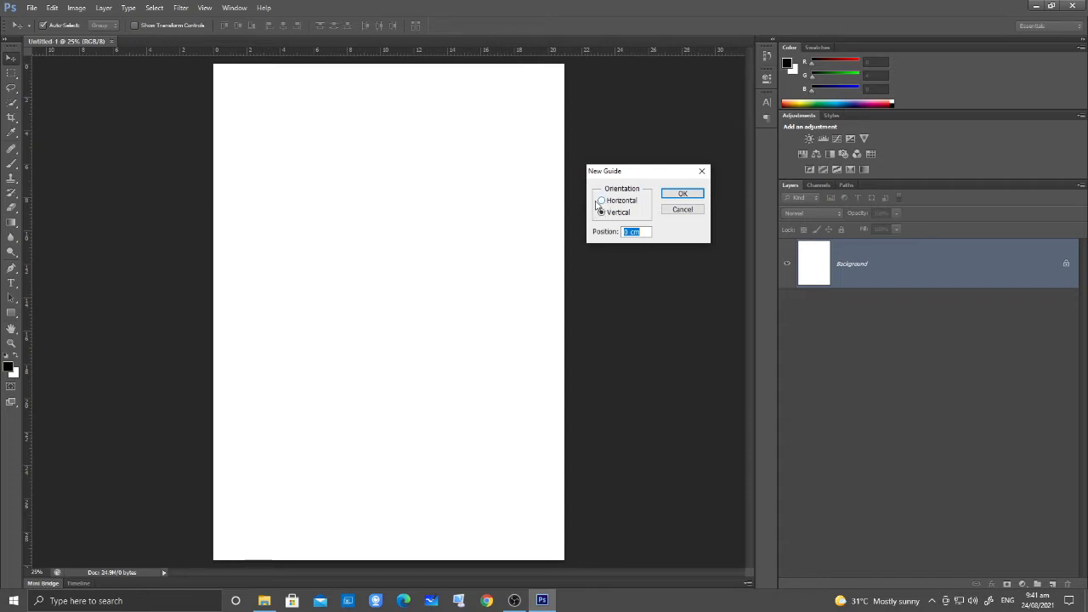
pyautogui.click(612, 202)
pyautogui.moveTo(650, 231); pyautogui.dragTo(609, 233)
pyautogui.write('20')
pyautogui.click(683, 194)
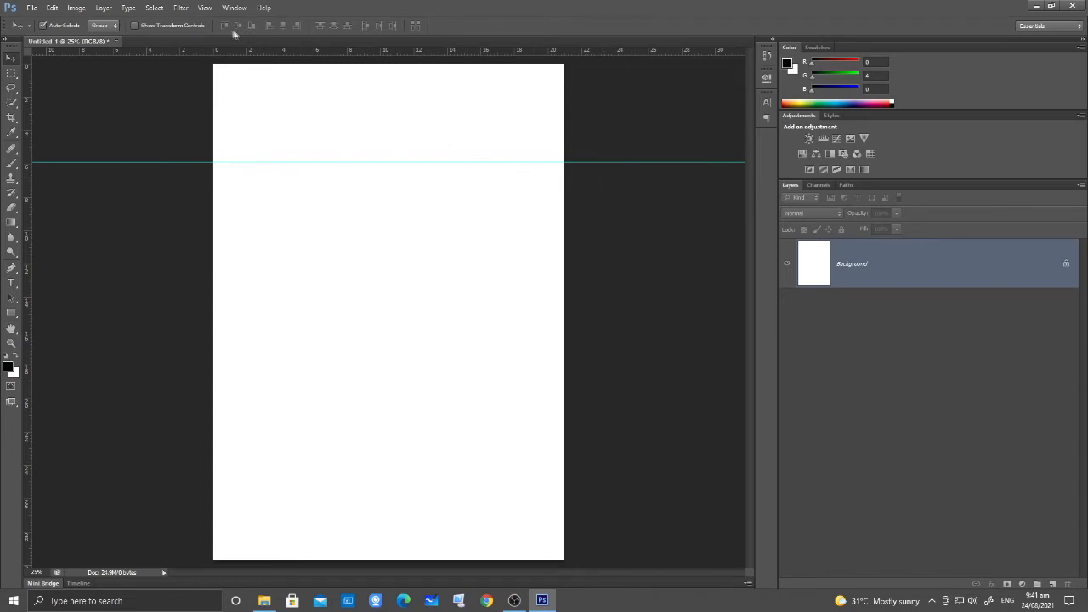
# Step: Add a second horizontal guide at the 40% position
pyautogui.click(205, 8)
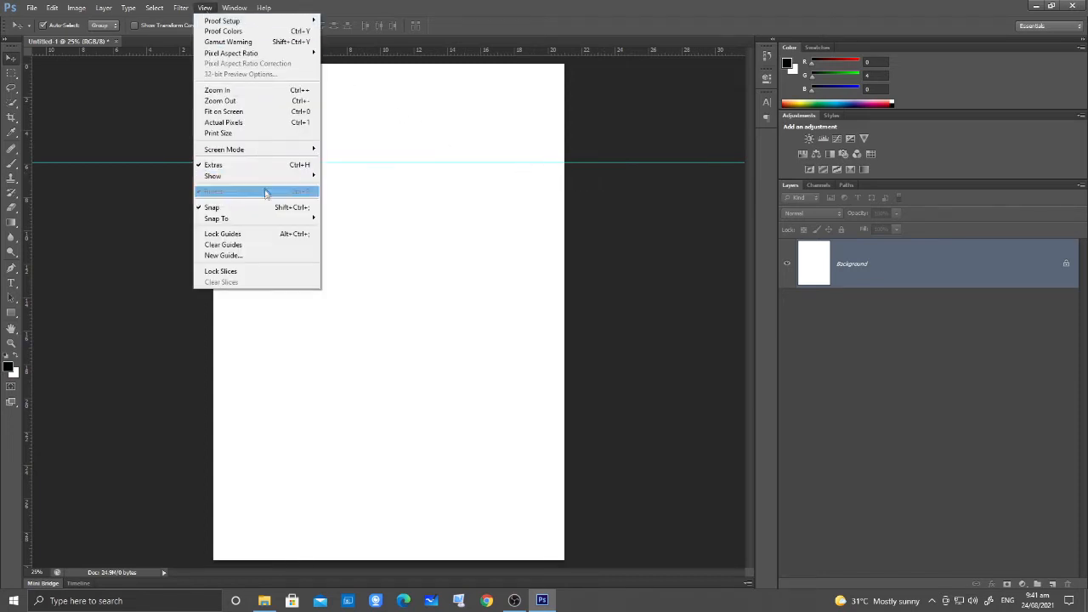
pyautogui.click(283, 256)
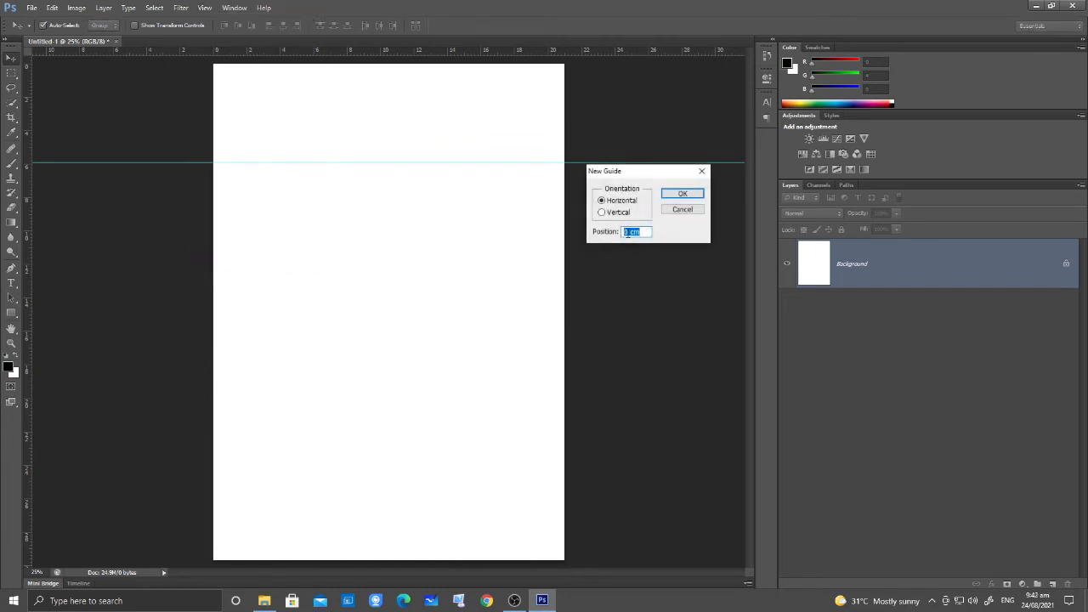
pyautogui.write('40')
pyautogui.press('Return')
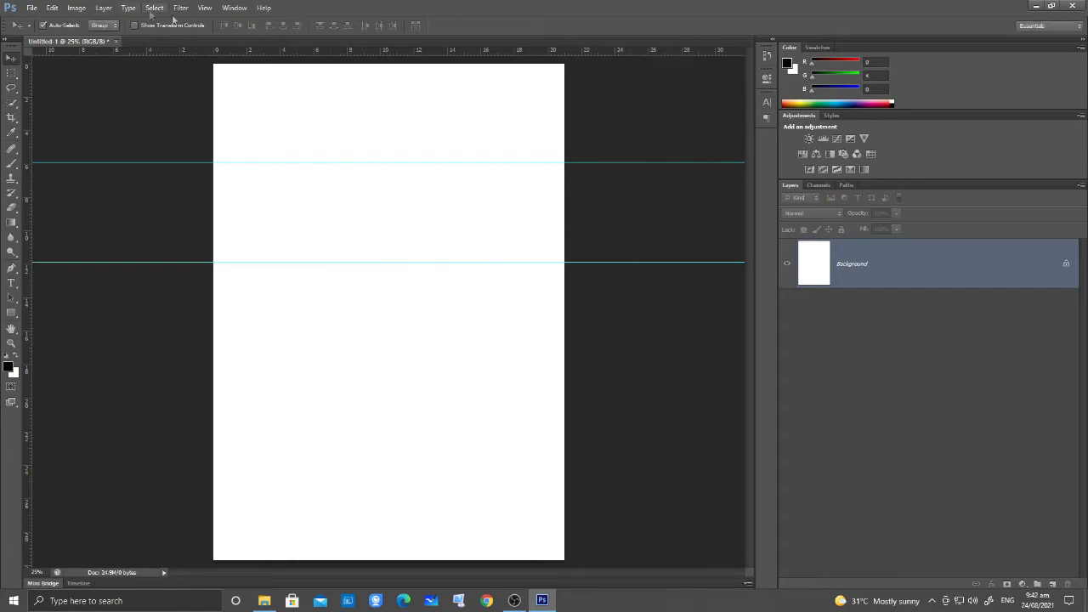
# Step: Add a third horizontal guide at the 60% position
pyautogui.click(206, 8)
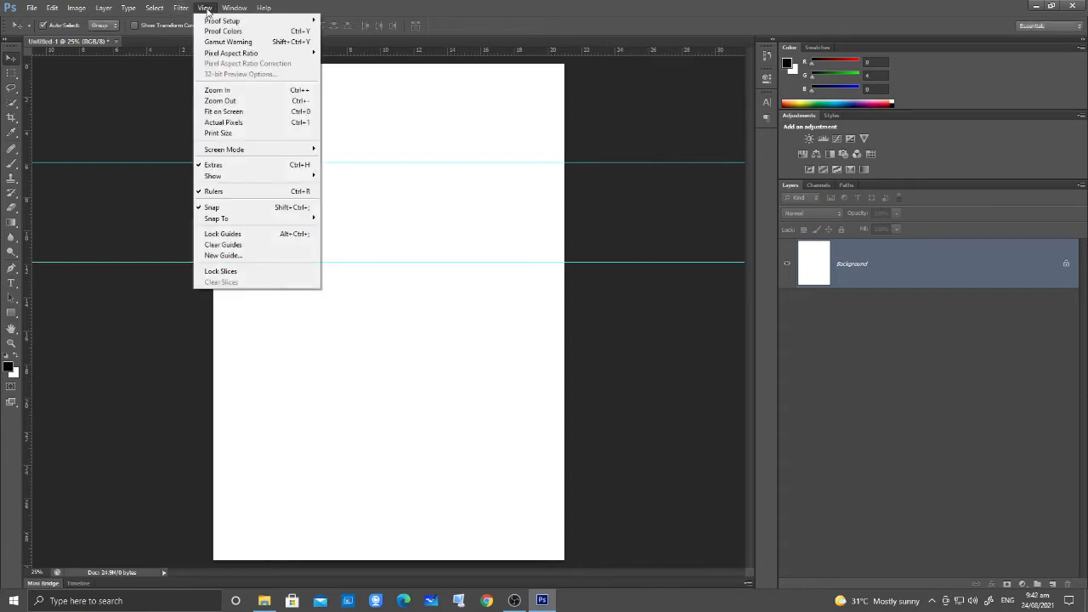
pyautogui.click(282, 255)
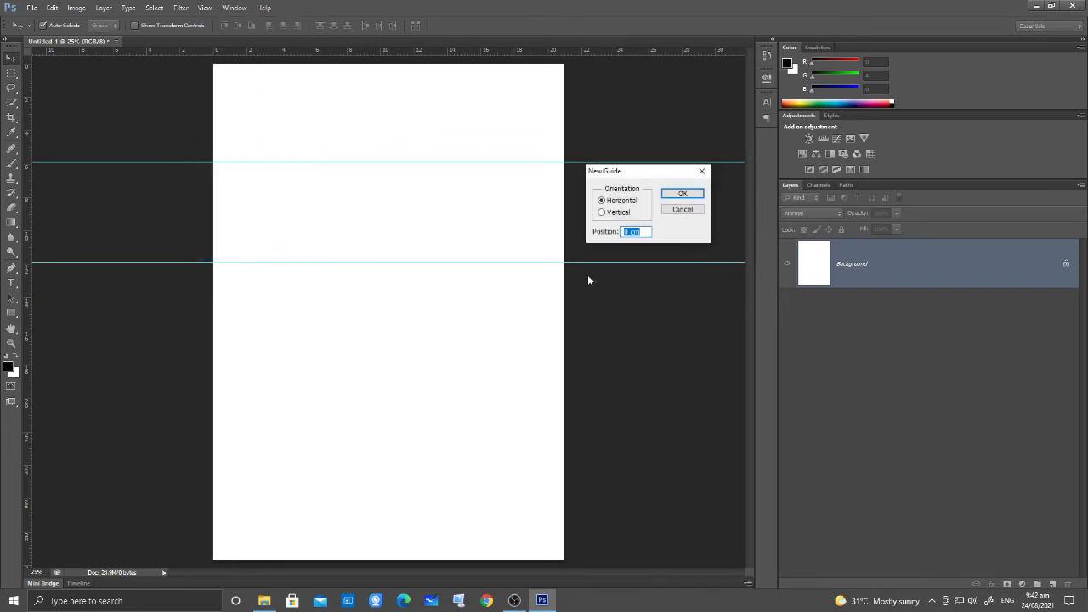
pyautogui.write('60%')
pyautogui.click(682, 197)
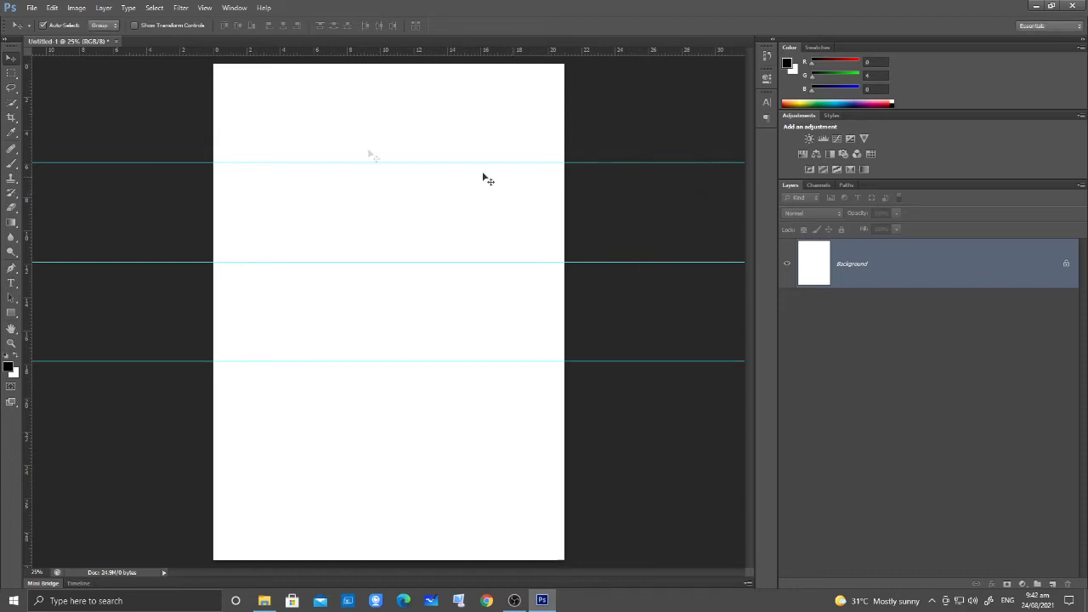
# Step: Add a fourth horizontal guide at the 80% position, completing five equal bands on the page
pyautogui.click(203, 8)
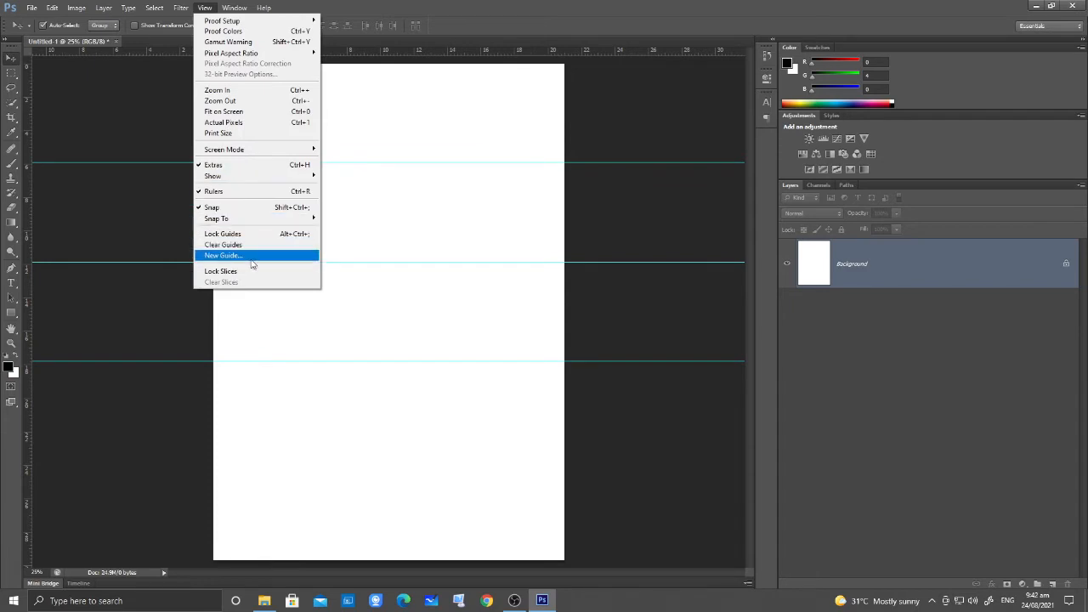
pyautogui.click(223, 255)
pyautogui.write('80')
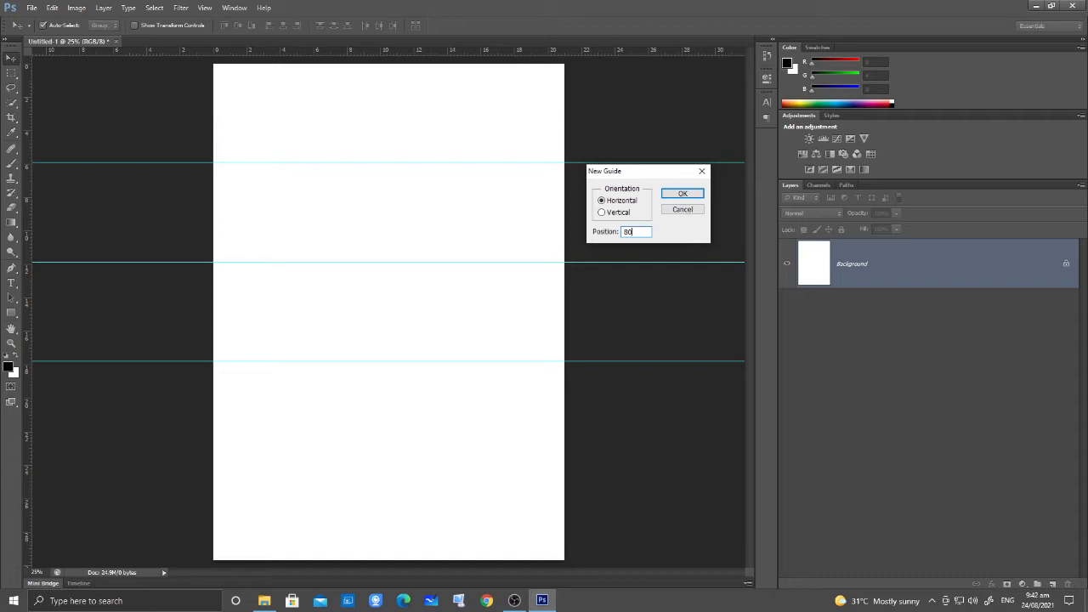
pyautogui.click(671, 199)
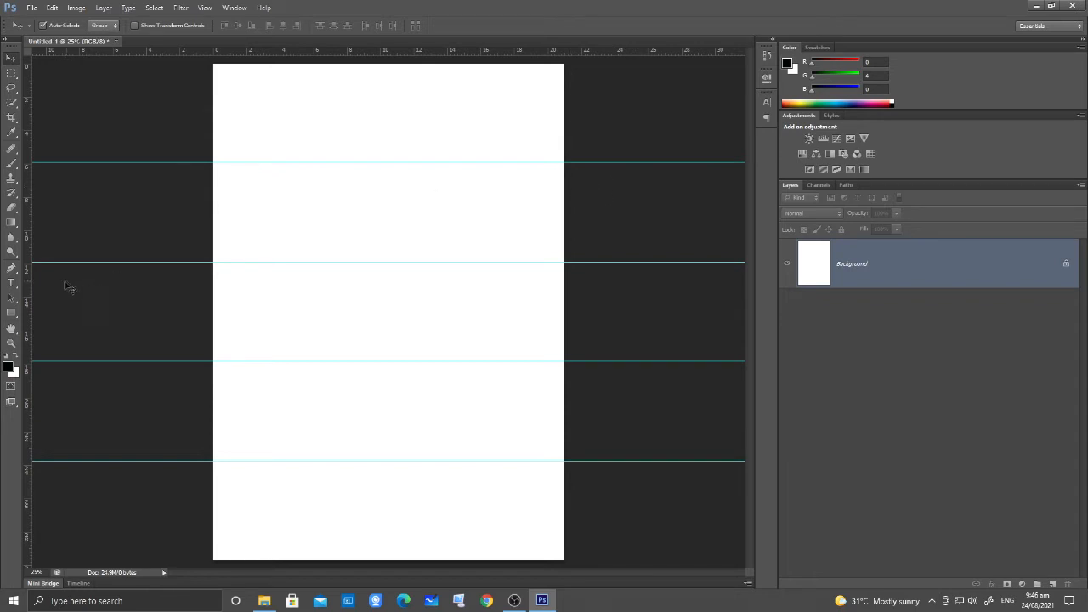
# Step: Add a text layer with the person's title and name, and centre it in the page's first band above the 20% guide
pyautogui.click(9, 289)
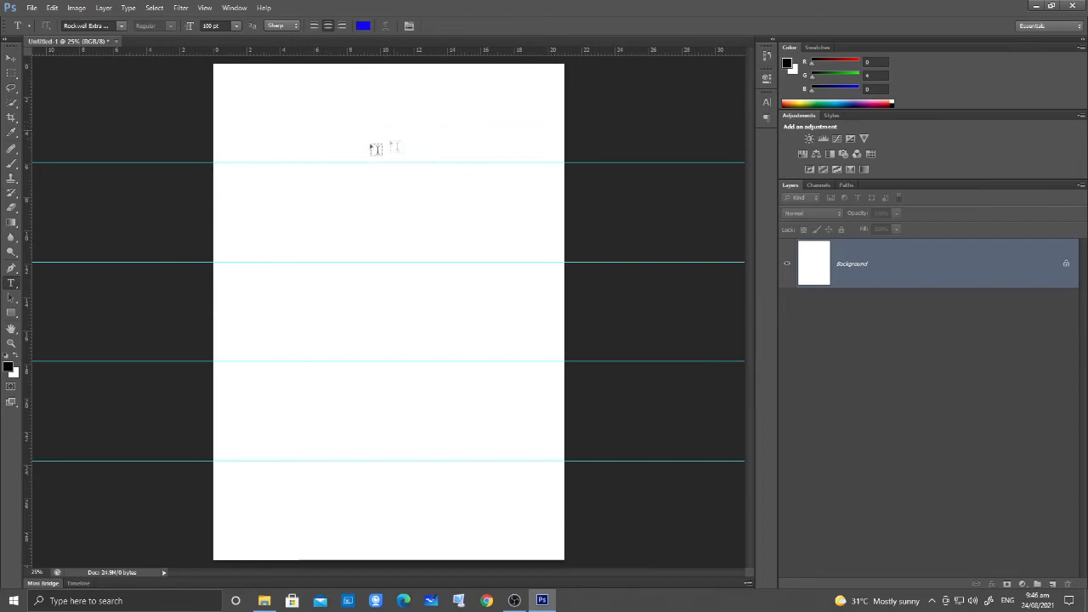
pyautogui.click(325, 115)
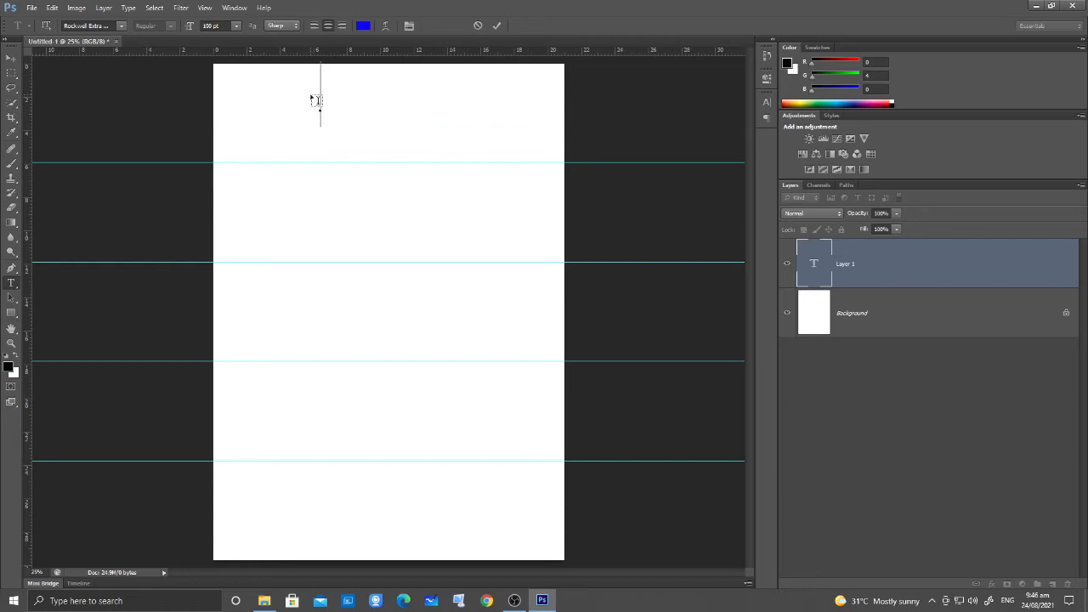
pyautogui.write('Mr. Kenn')
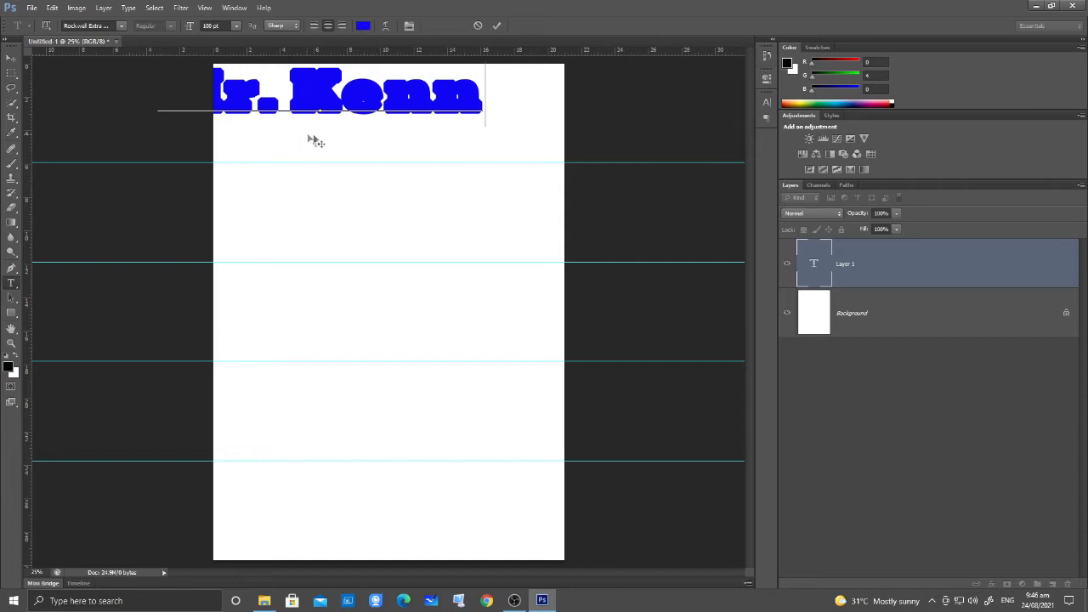
pyautogui.moveTo(311, 139); pyautogui.dragTo(374, 155)
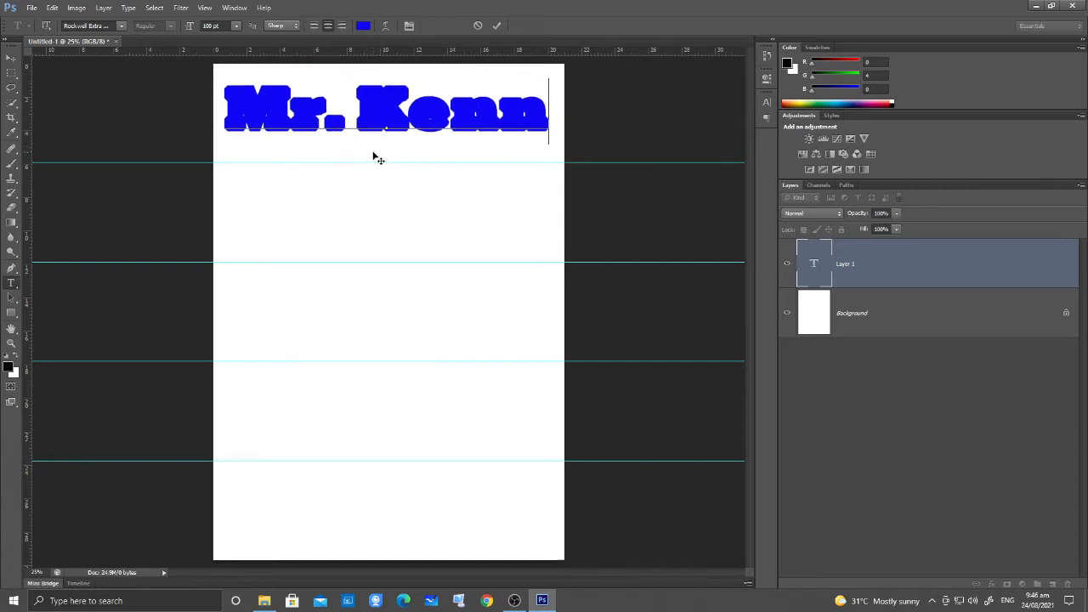
# Step: Select all of the name text and change its font to Stencil Std
pyautogui.click(232, 102)
pyautogui.moveTo(233, 102); pyautogui.dragTo(534, 107)
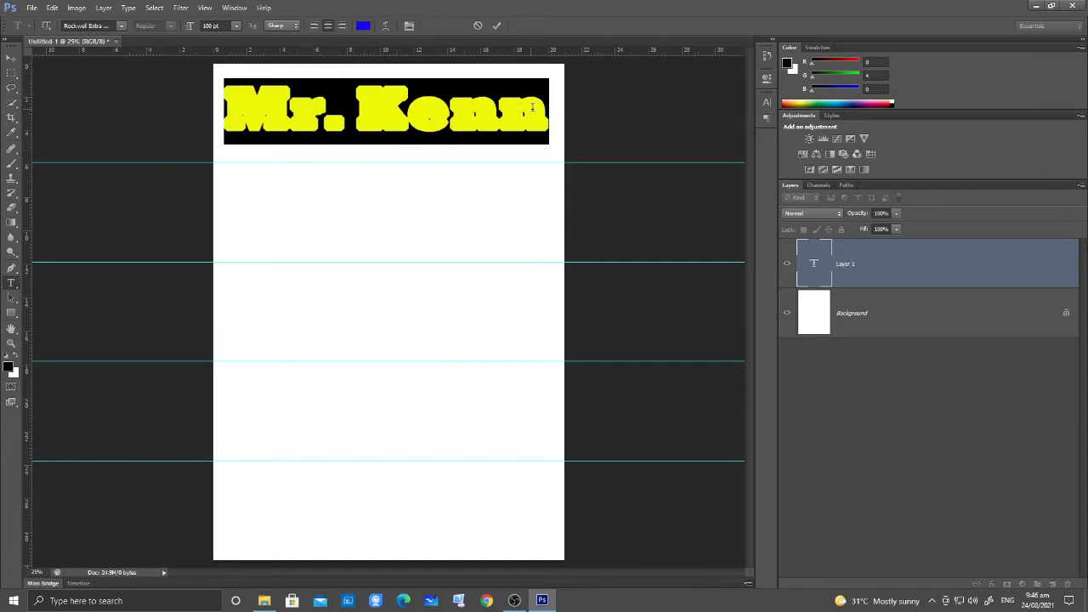
pyautogui.click(235, 26)
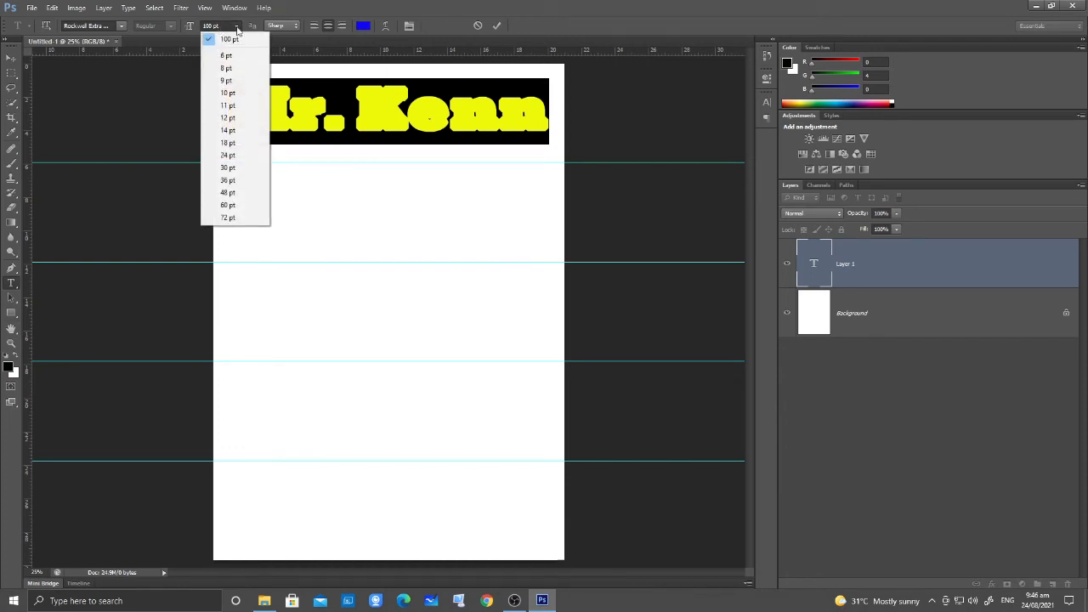
pyautogui.click(237, 30)
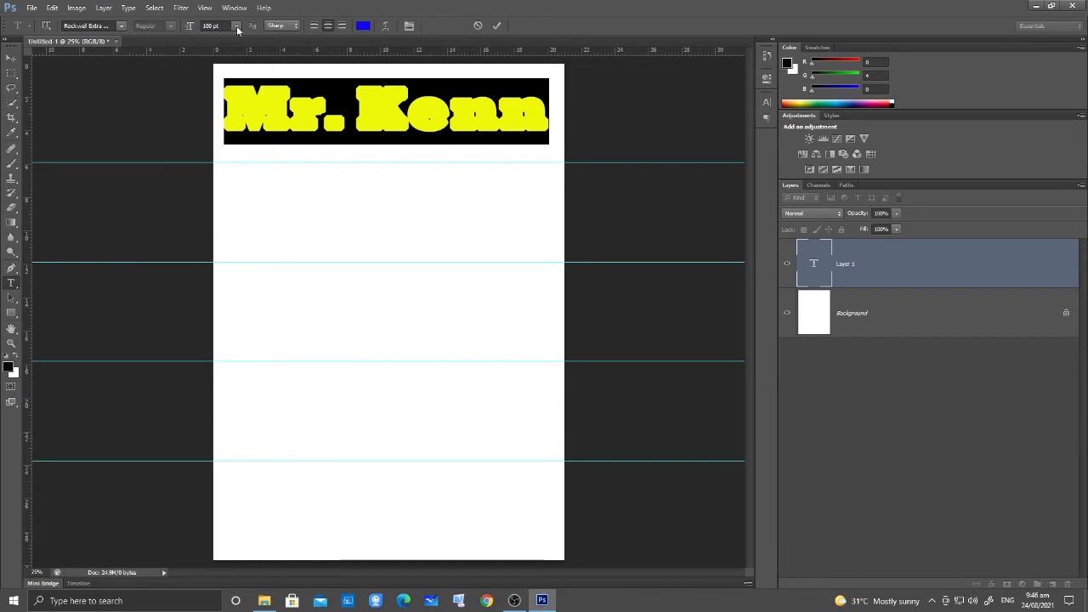
pyautogui.click(122, 26)
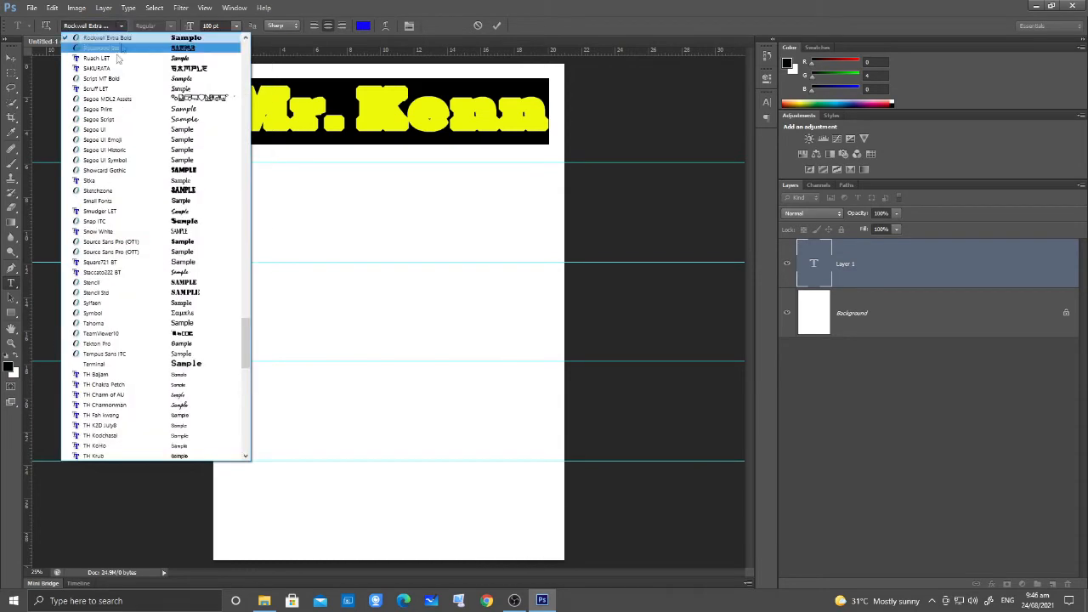
pyautogui.click(148, 294)
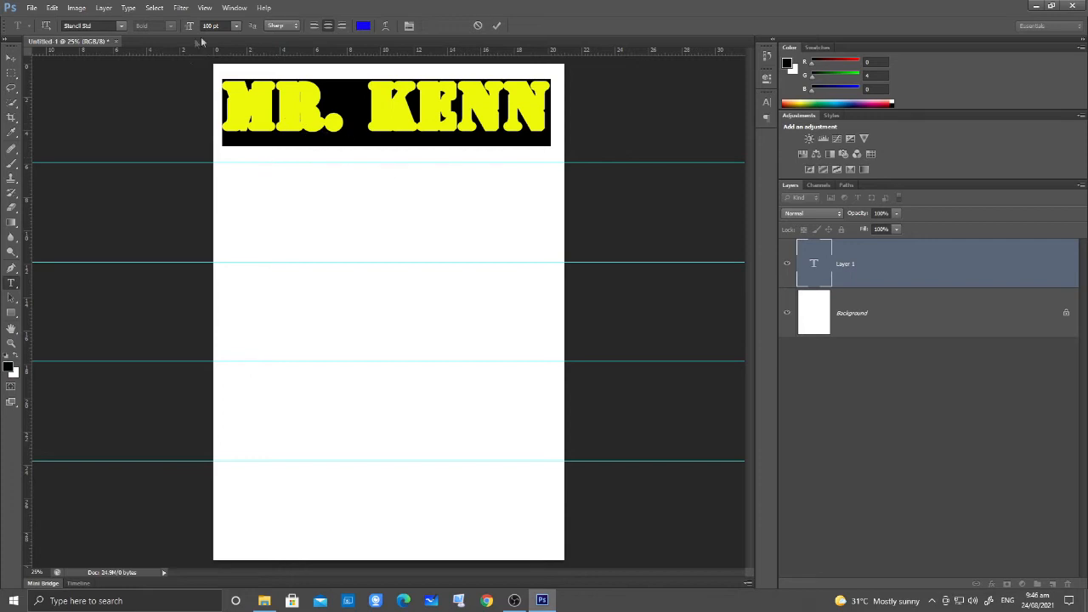
# Step: Change the name text's colour to bright yellow and commit the text edit
pyautogui.click(363, 25)
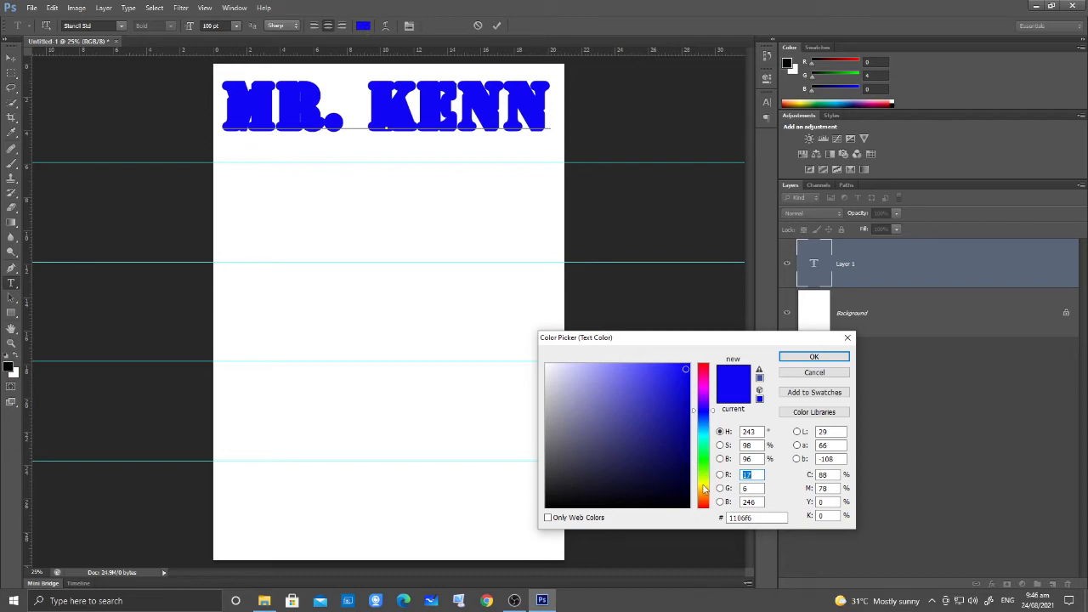
pyautogui.click(703, 486)
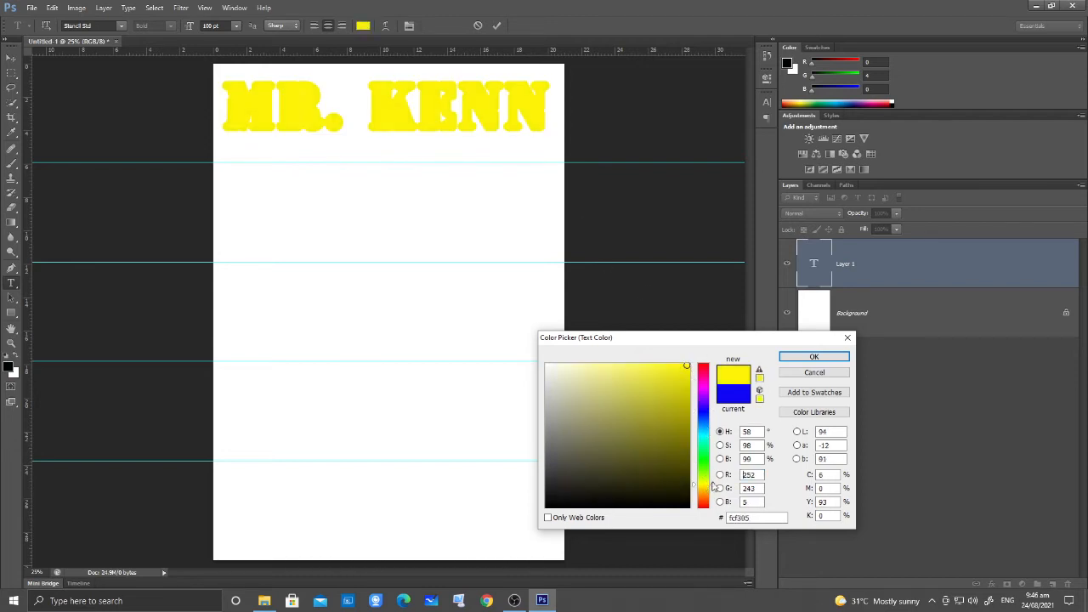
pyautogui.click(703, 483)
pyautogui.click(791, 358)
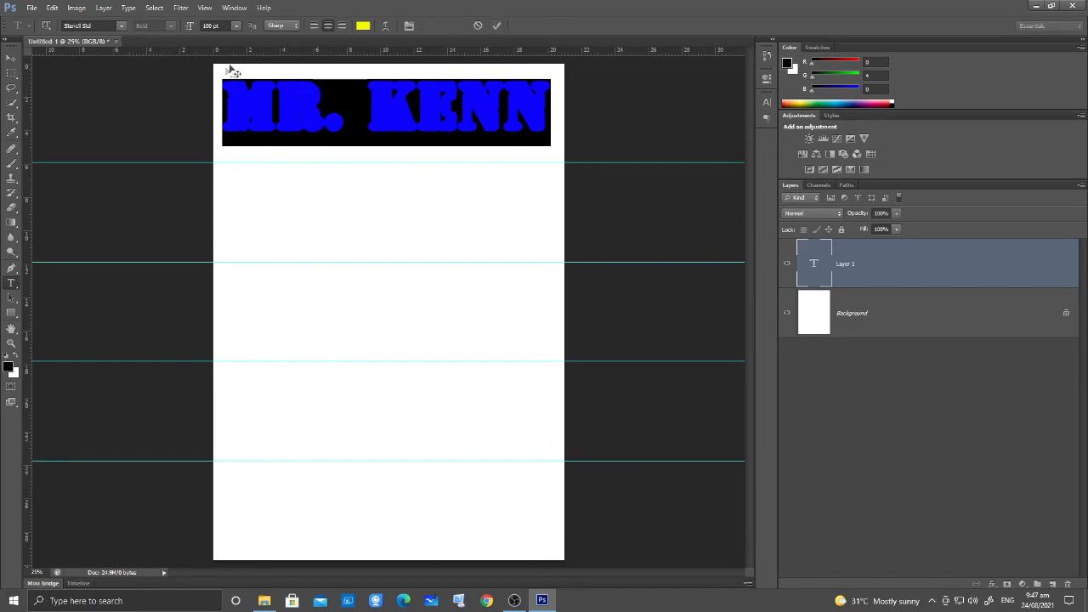
pyautogui.click(497, 27)
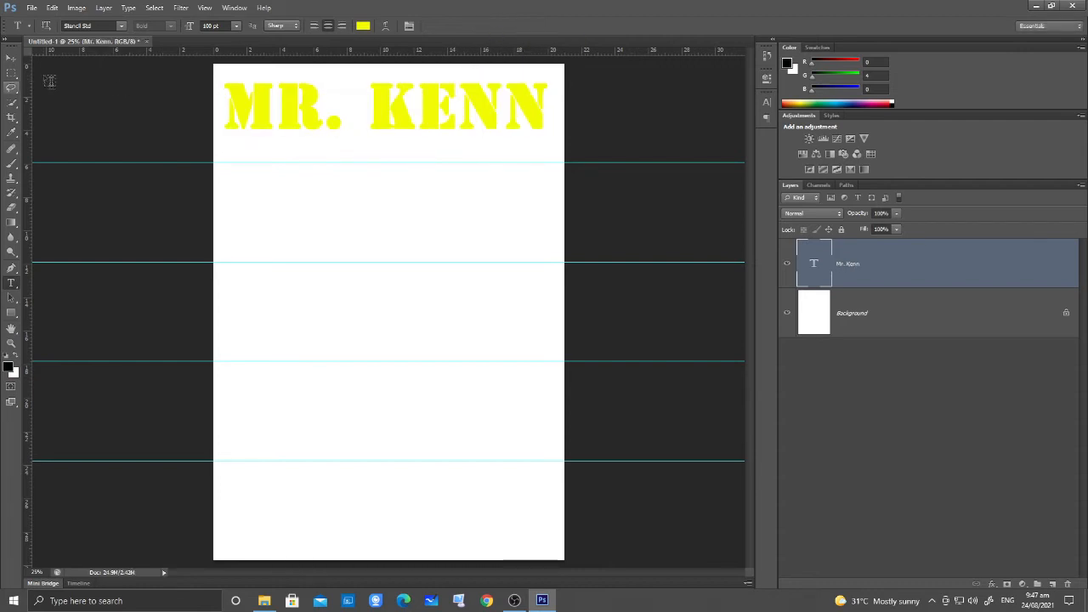
# Step: Move the name text slightly lower within the first band and duplicate its layer
pyautogui.click(14, 61)
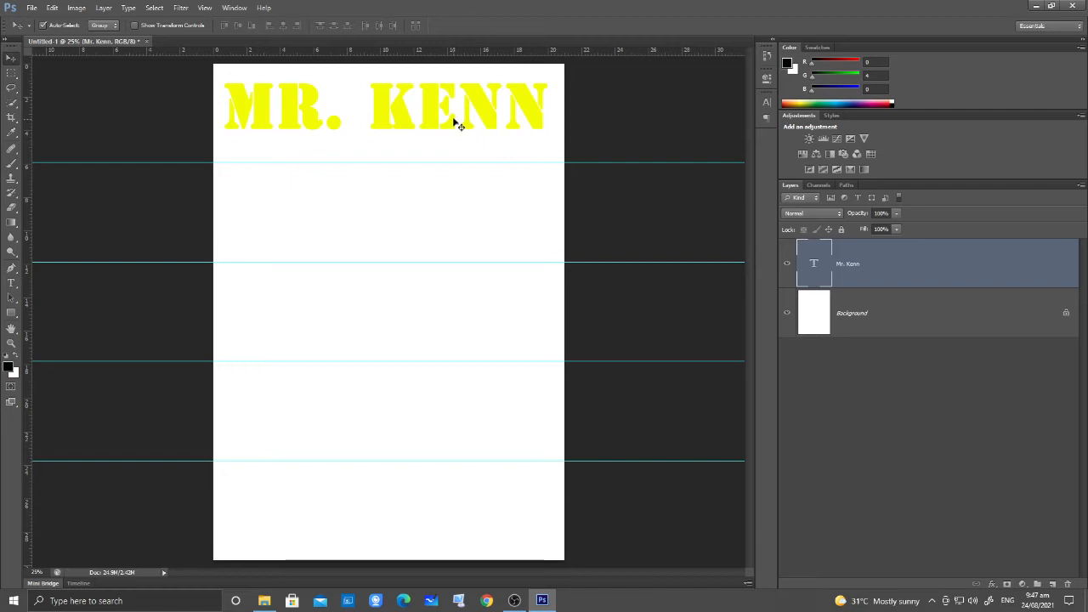
pyautogui.moveTo(473, 100); pyautogui.dragTo(475, 107)
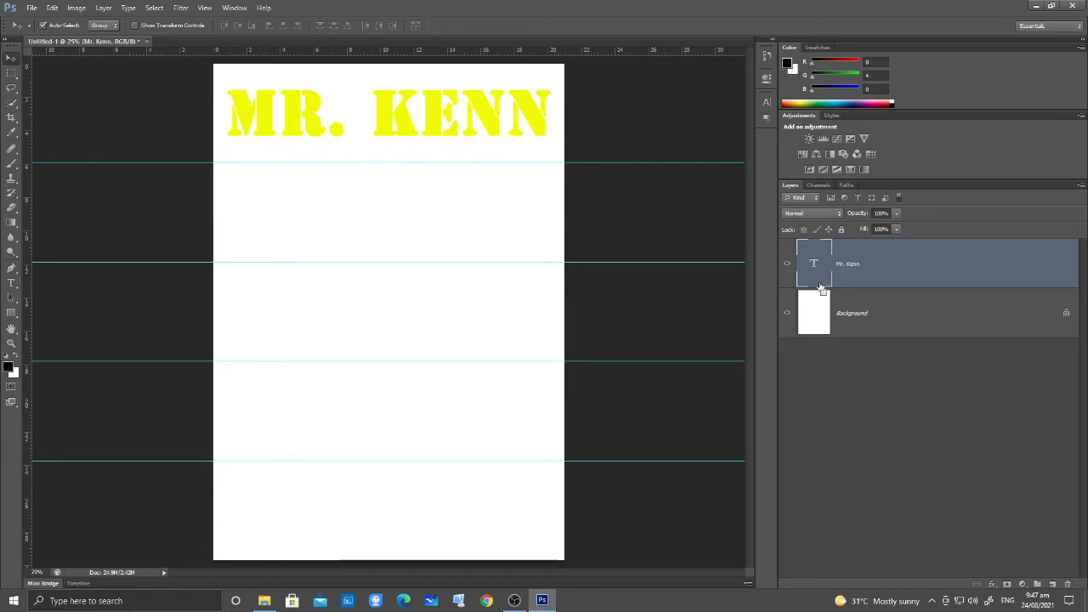
pyautogui.hotkey('ctrl', 'j')
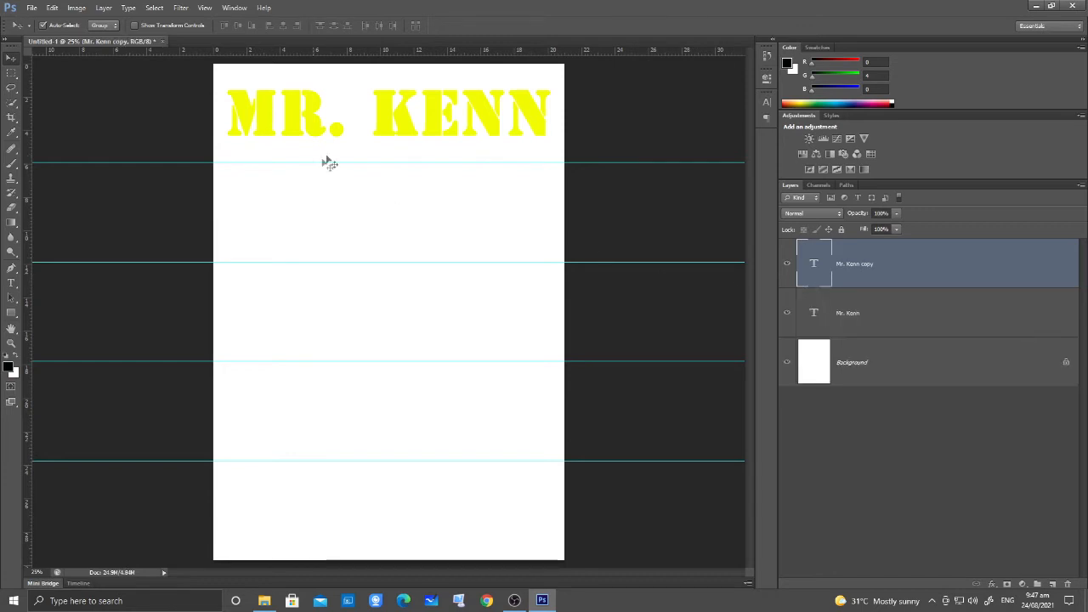
# Step: Move the duplicated name text into the second band, and place another copy of it in the third band
pyautogui.moveTo(400, 118); pyautogui.dragTo(400, 210)
pyautogui.click(545, 227)
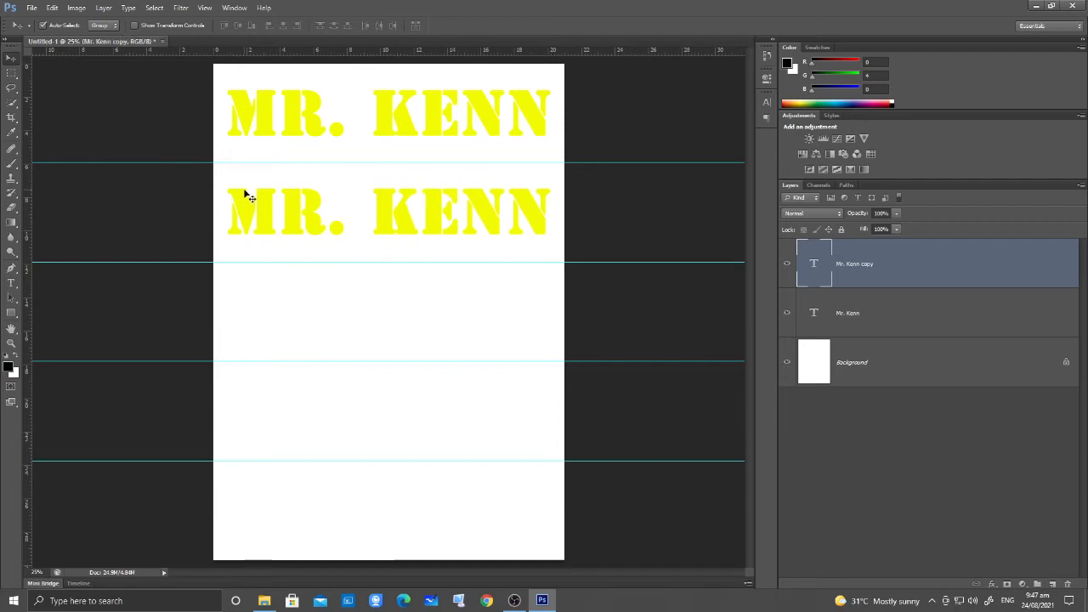
pyautogui.hotkey('ctrl', 'j')
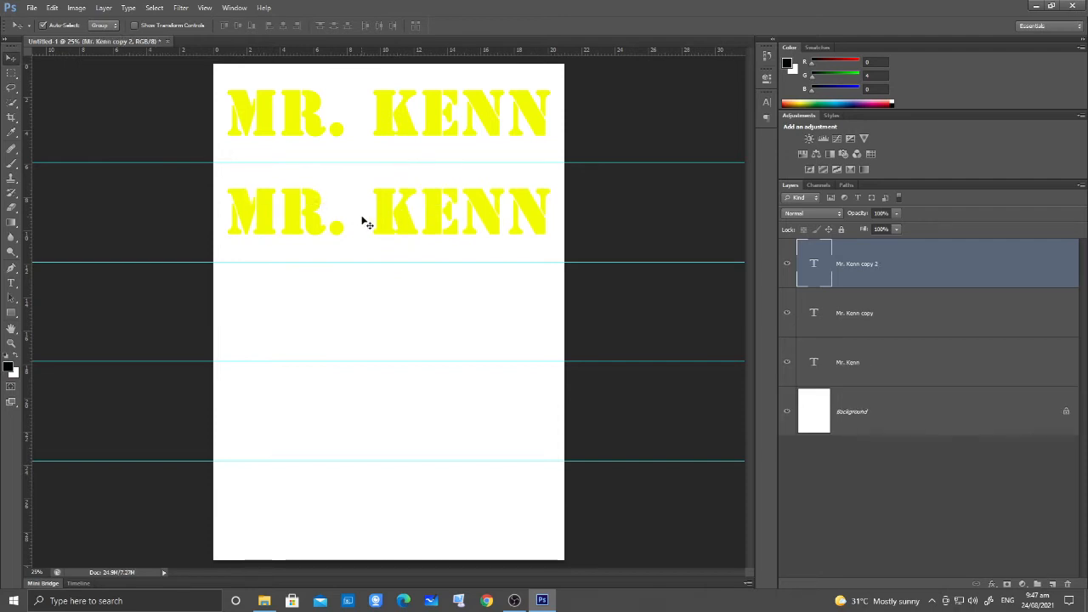
pyautogui.moveTo(402, 221); pyautogui.dragTo(404, 321)
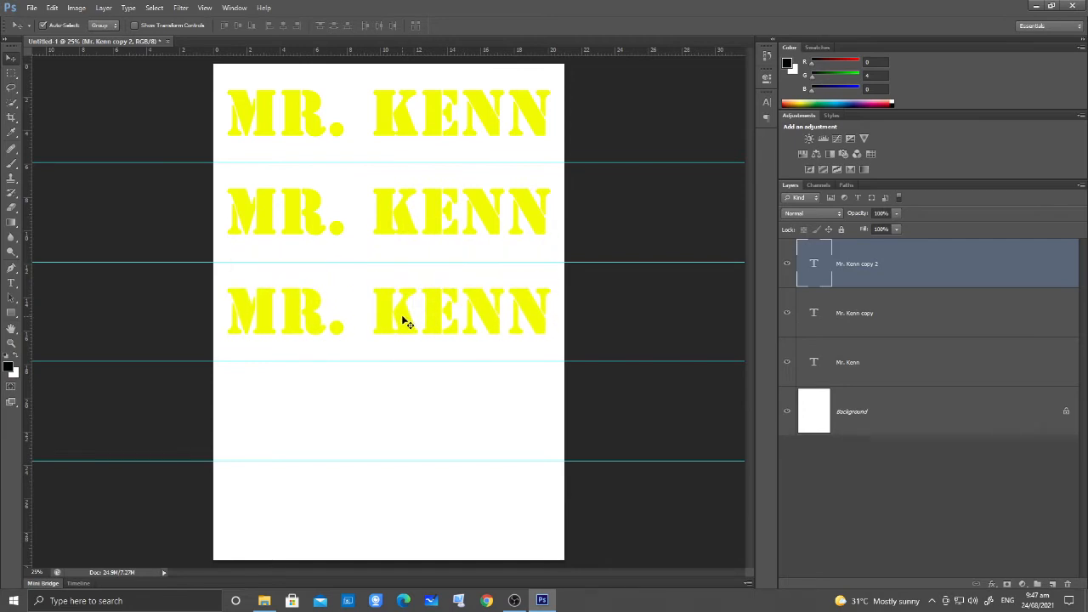
# Step: Duplicate the third-band name text twice more to fill the fourth and fifth bands
pyautogui.hotkey('ctrl', 'j')
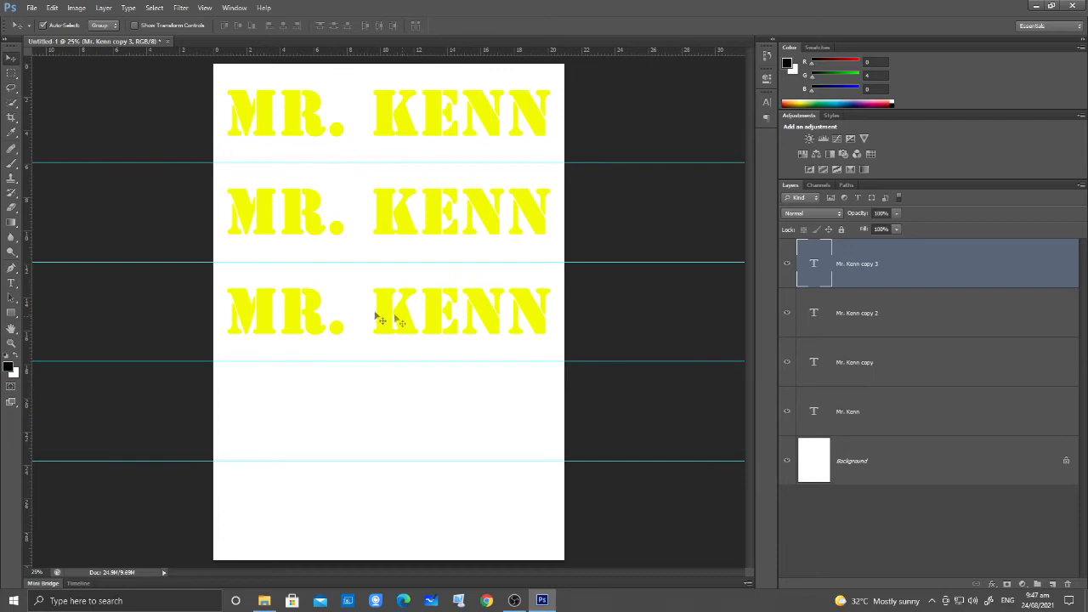
pyautogui.moveTo(408, 320); pyautogui.dragTo(406, 511)
pyautogui.hotkey('ctrl', 'j')
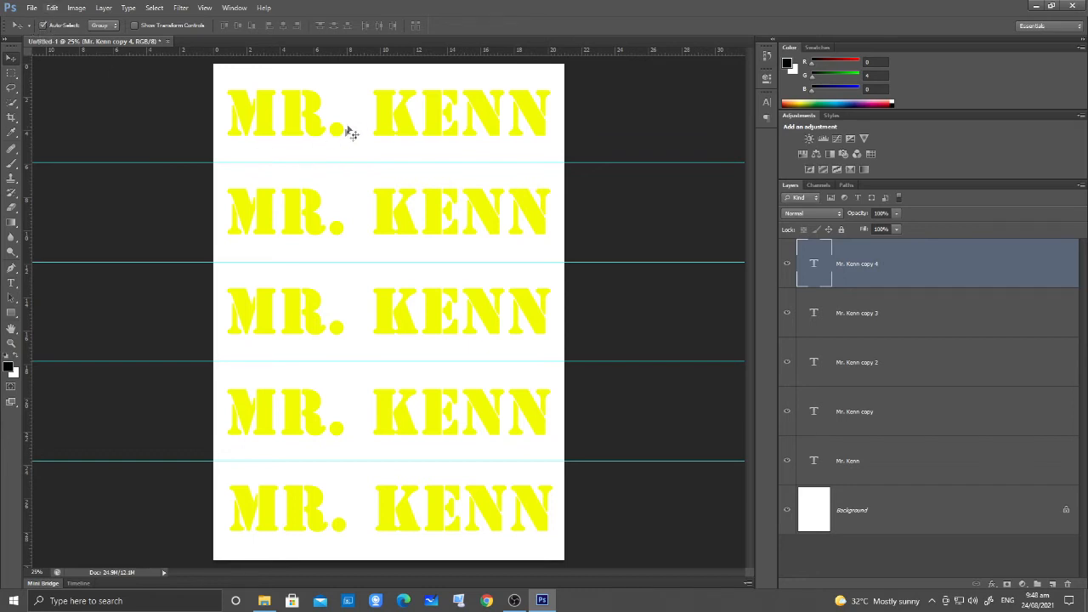
# Step: Add a Bevel & Emboss effect to the first-band name text with depth 1000% and size 10 px
pyautogui.click(402, 117)
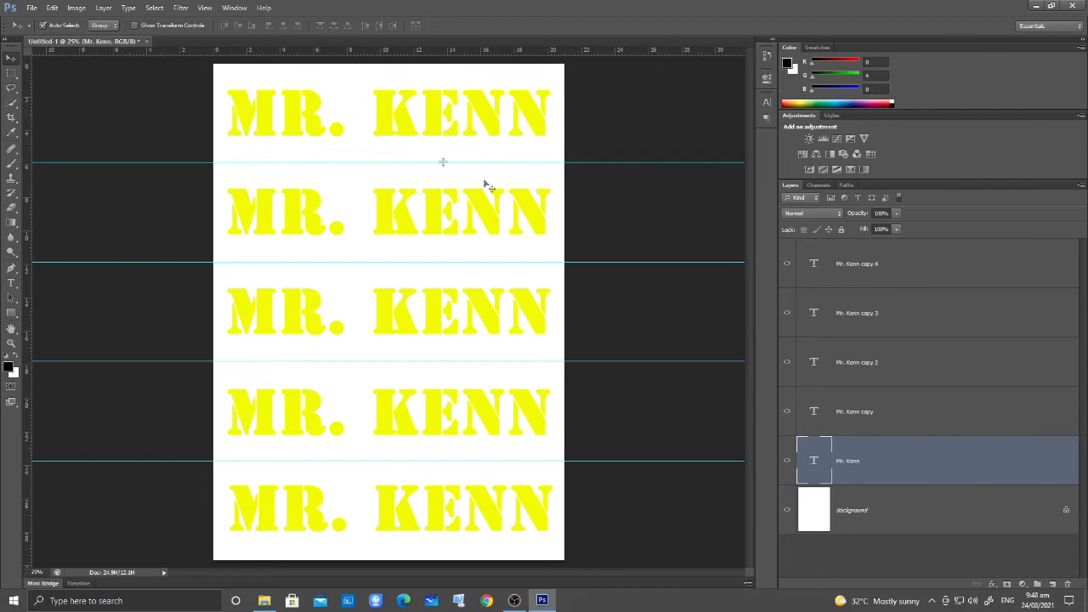
pyautogui.click(993, 585)
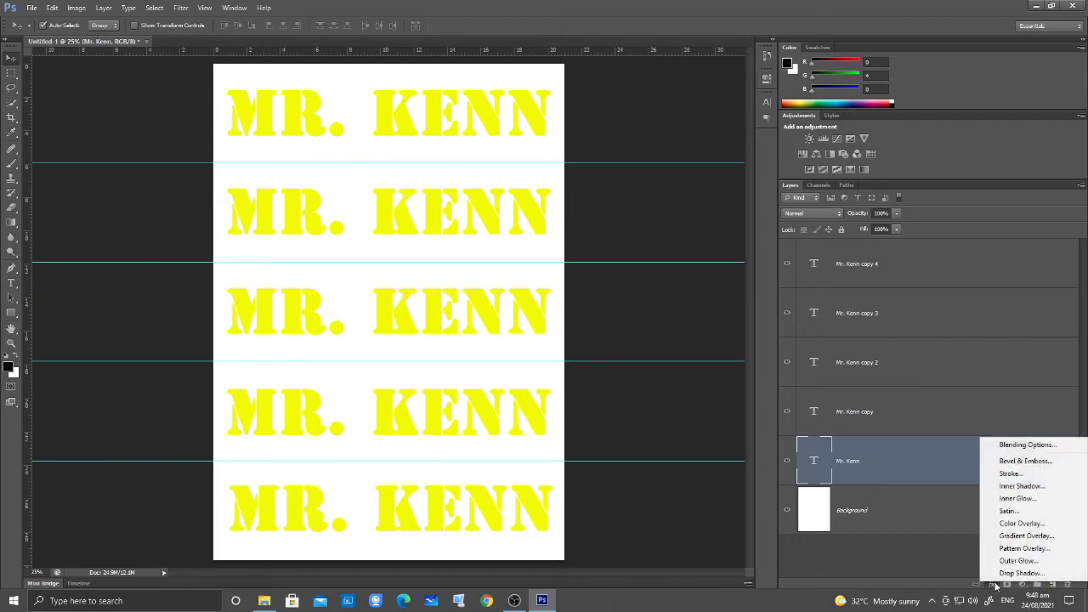
pyautogui.click(1041, 445)
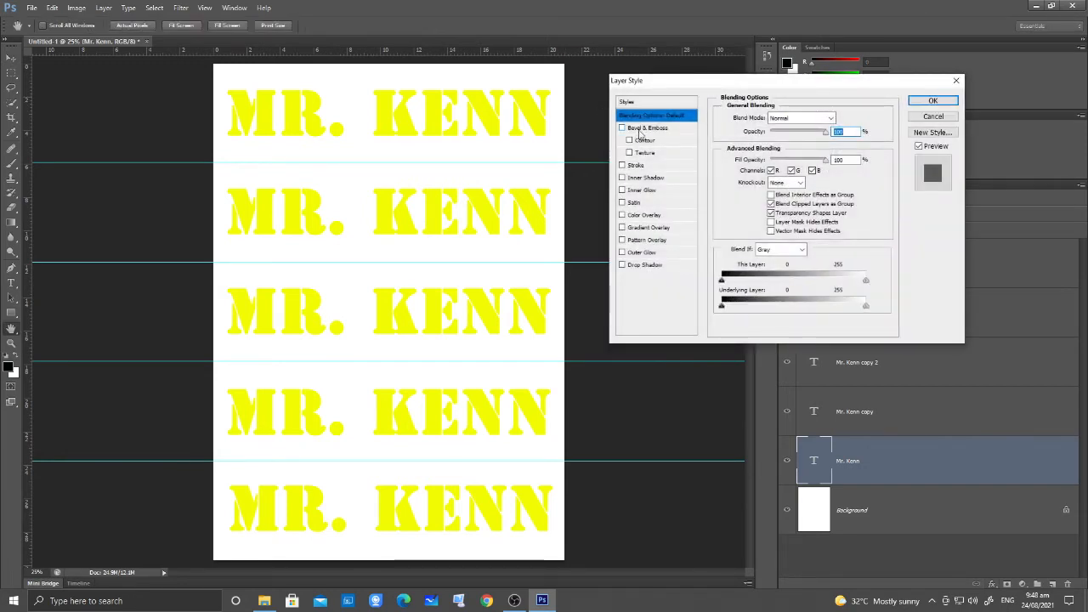
pyautogui.click(646, 127)
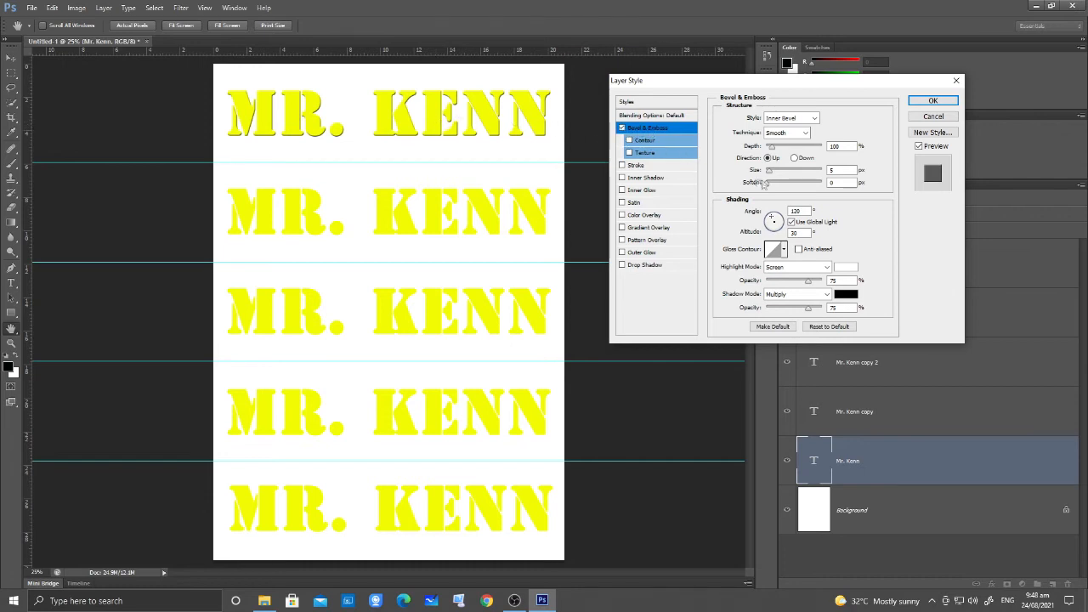
pyautogui.moveTo(772, 149); pyautogui.dragTo(836, 148)
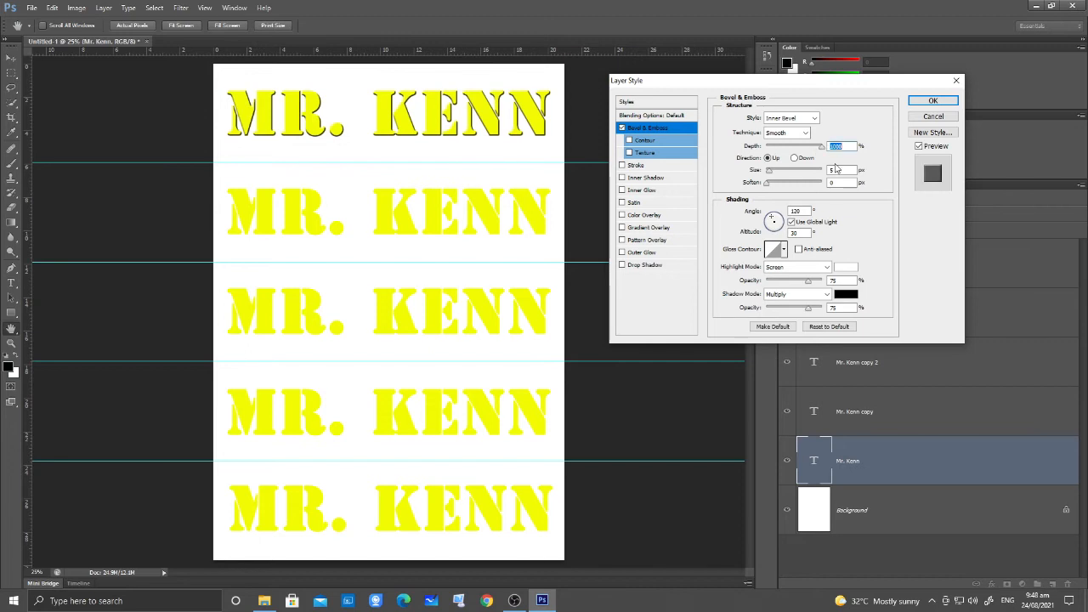
pyautogui.moveTo(770, 178); pyautogui.dragTo(772, 176)
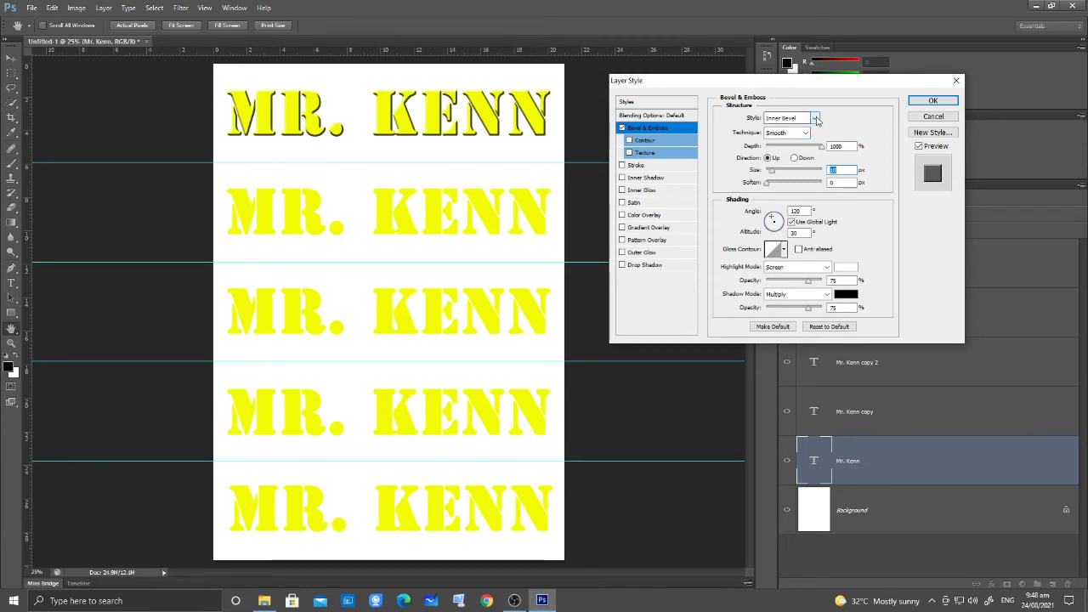
# Step: Try the Pillow Emboss, Outer Bevel, Inner Bevel and Stroke Emboss styles on the first-band text's bevel
pyautogui.click(817, 119)
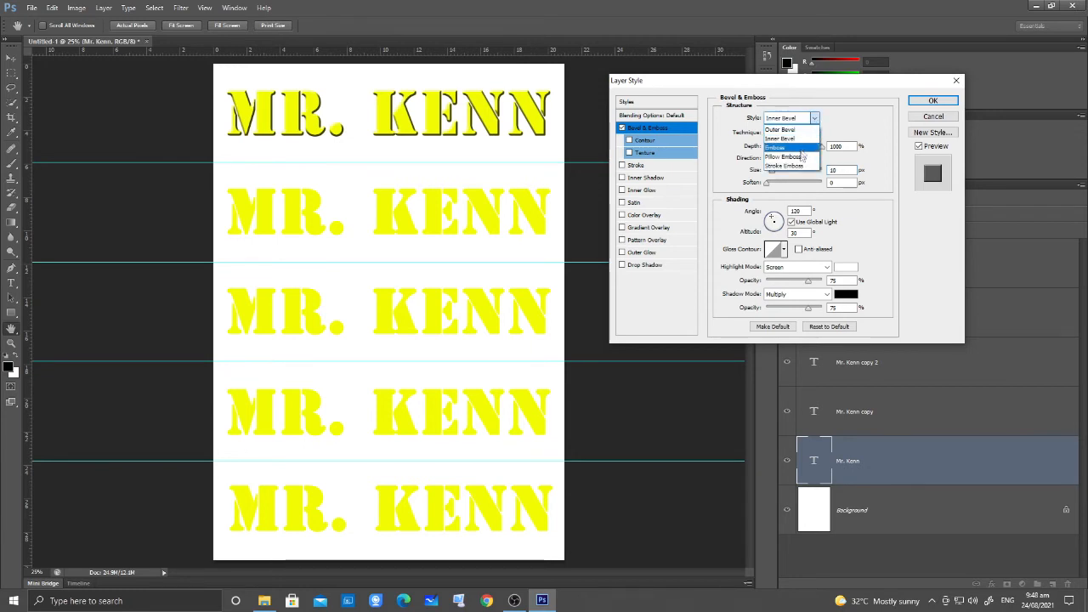
pyautogui.click(799, 157)
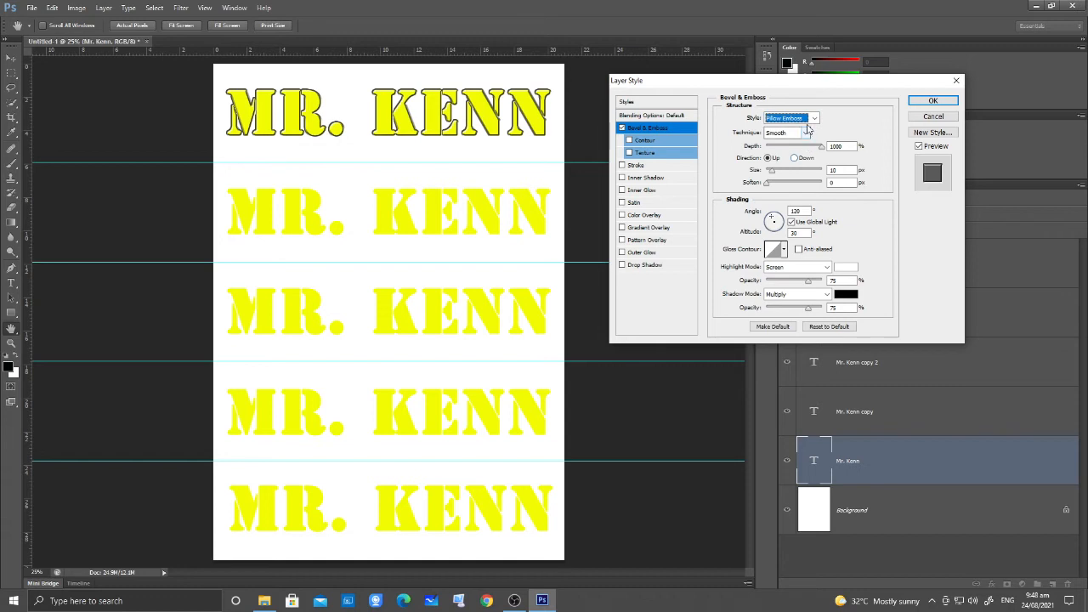
pyautogui.click(812, 119)
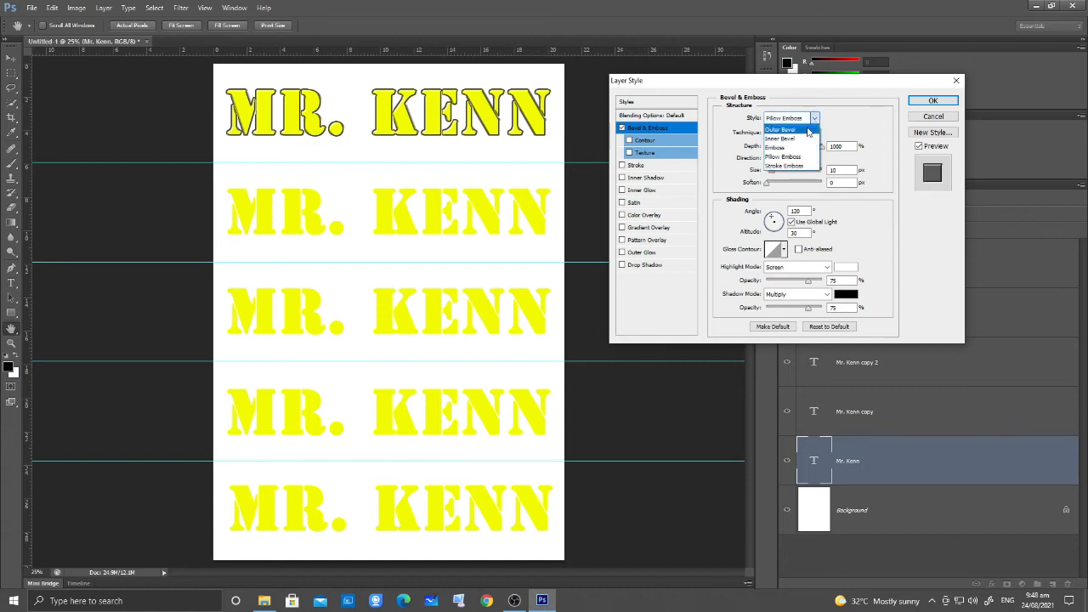
pyautogui.click(811, 126)
pyautogui.click(813, 123)
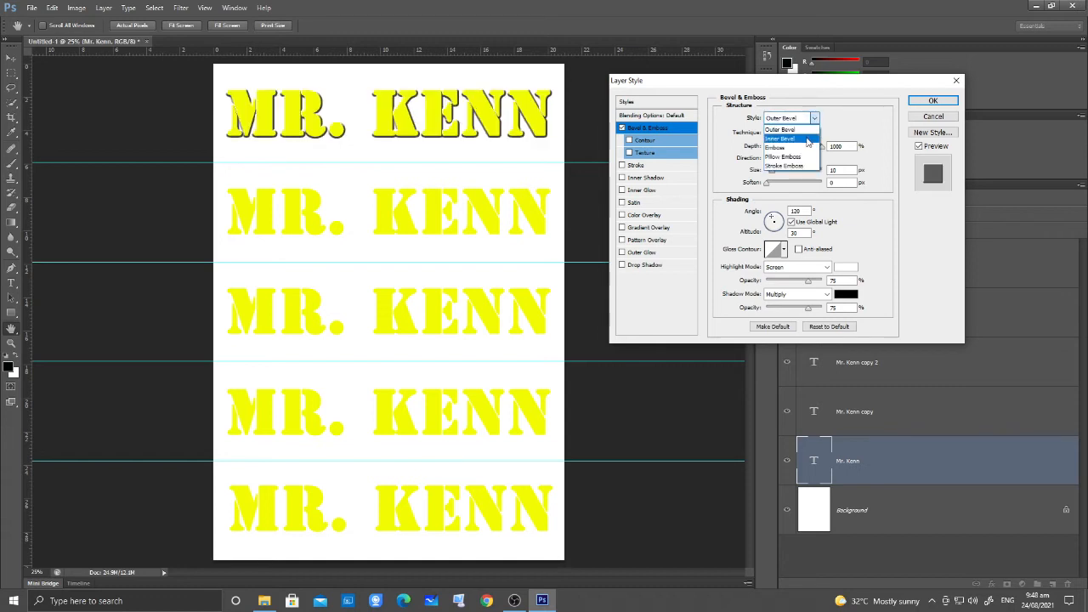
pyautogui.click(806, 138)
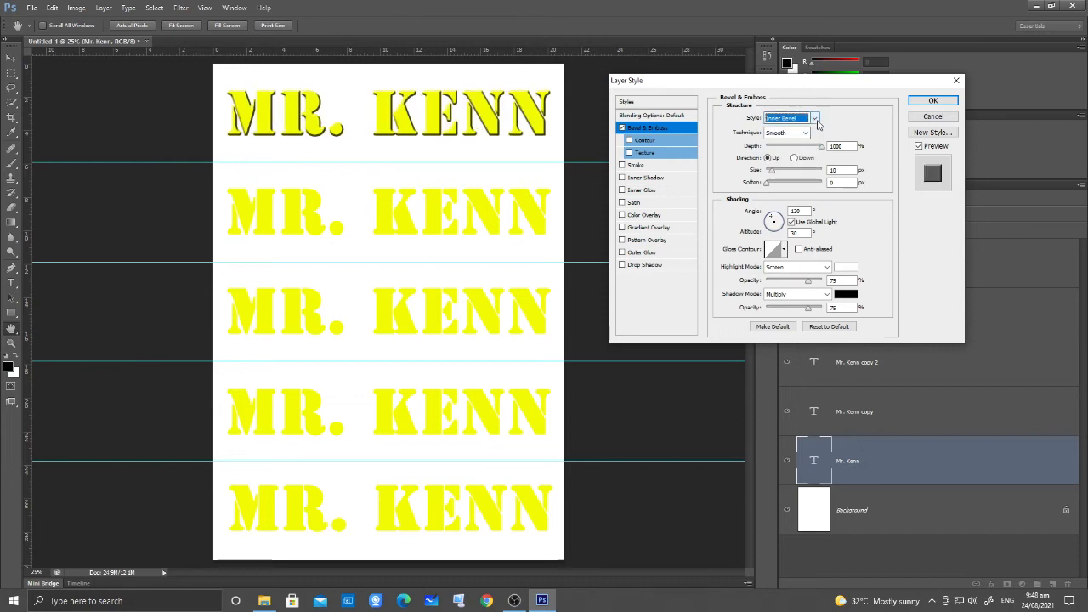
pyautogui.click(816, 122)
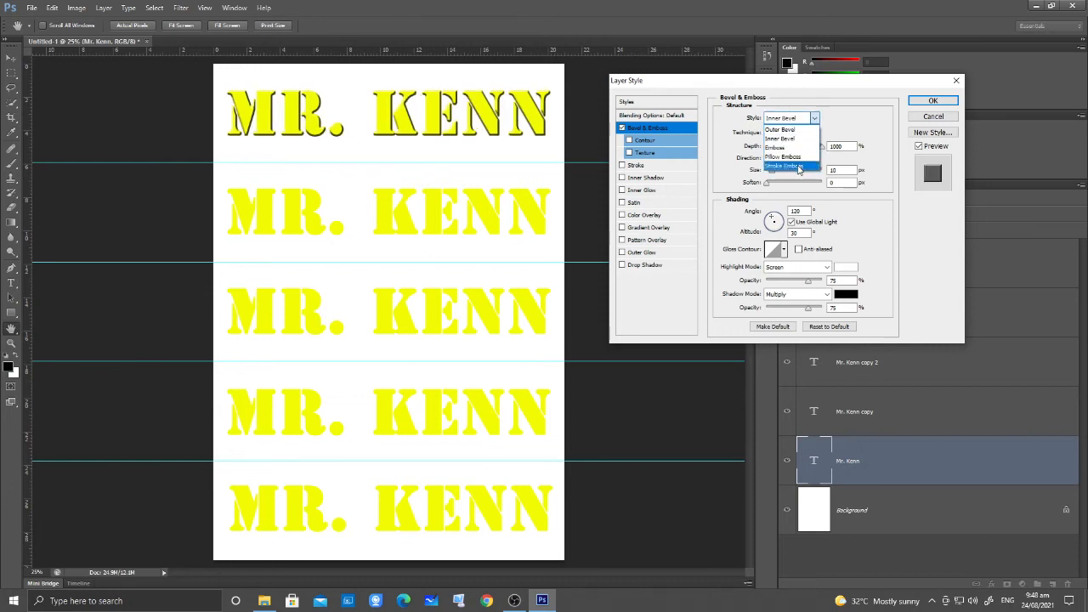
pyautogui.click(799, 167)
# Step: Set the first-band text's bevel style to Pillow Emboss and apply the layer style
pyautogui.click(816, 121)
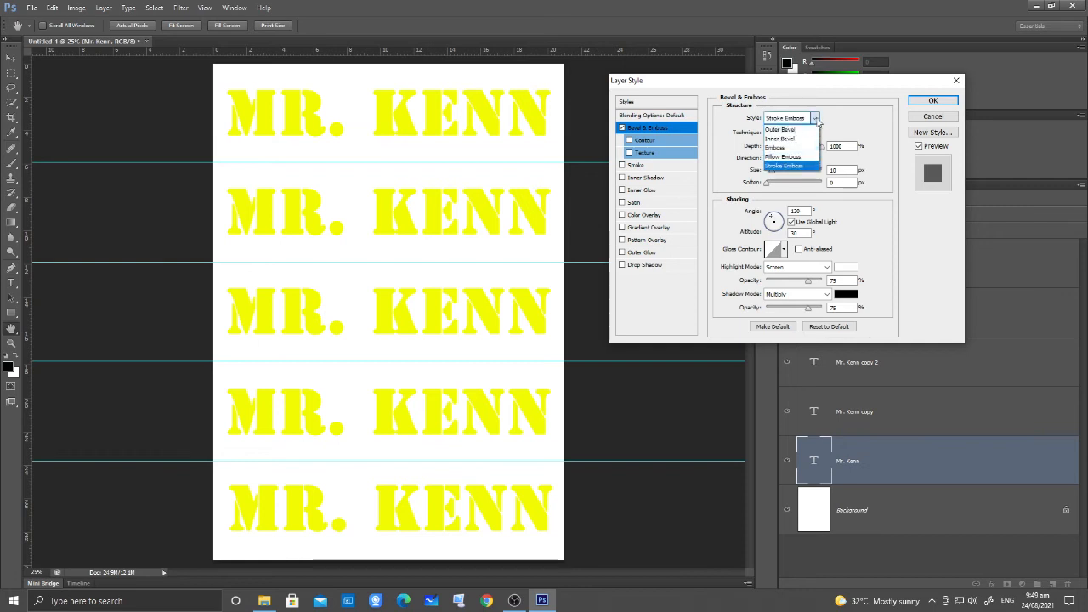
pyautogui.click(794, 157)
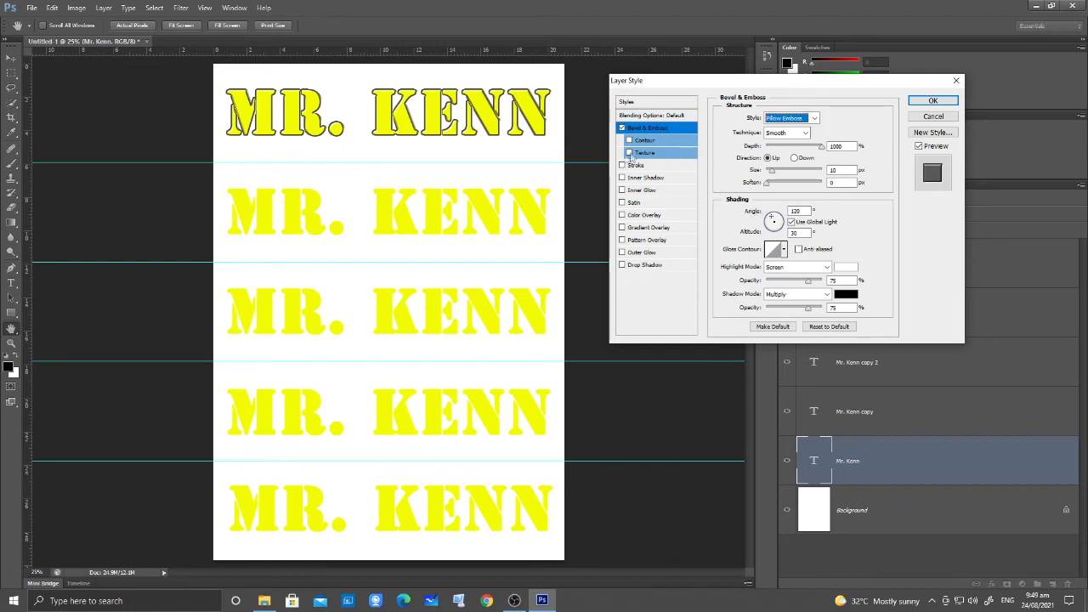
pyautogui.click(932, 101)
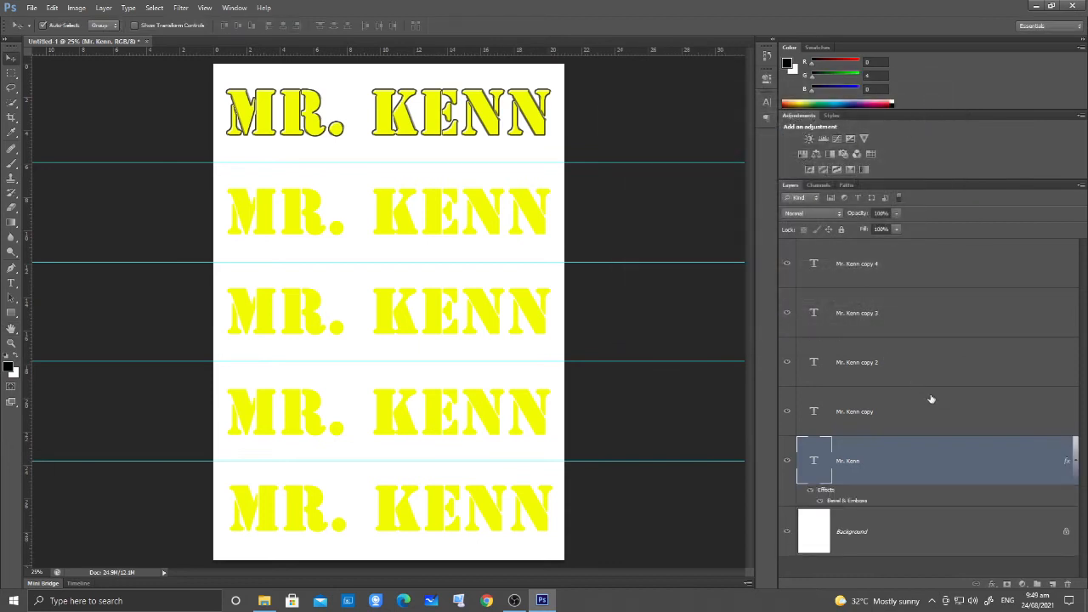
# Step: Add a Stroke effect to the second-band name text with a size of 10 px
pyautogui.click(934, 419)
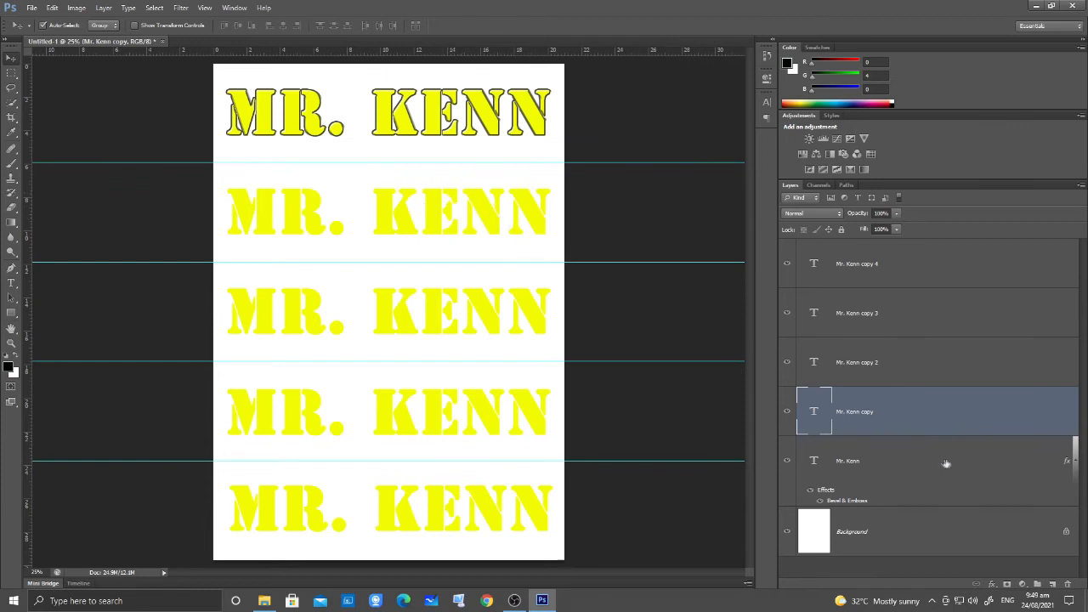
pyautogui.click(990, 585)
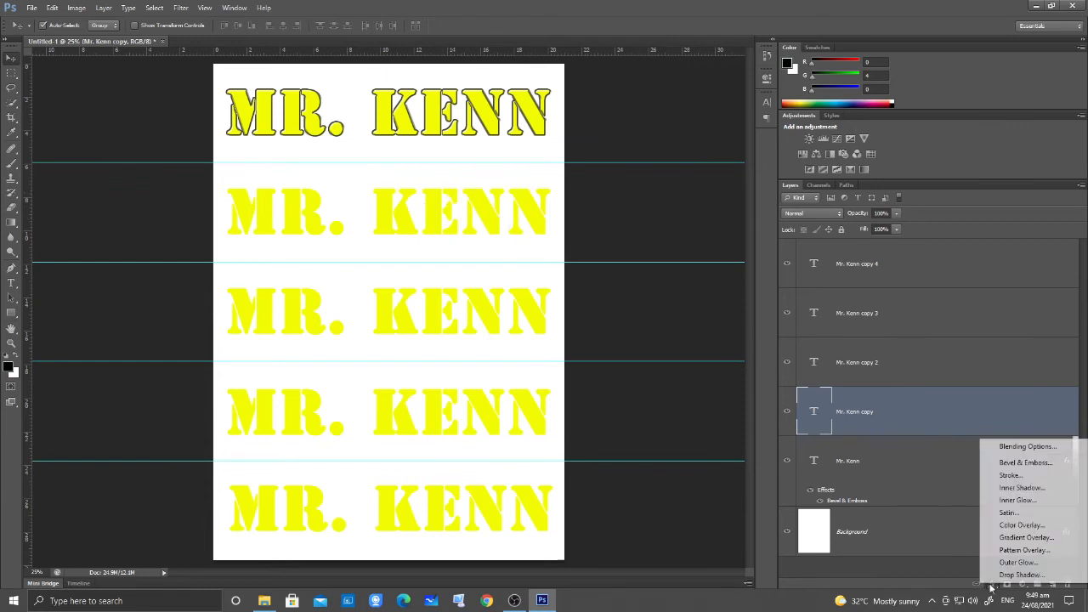
pyautogui.click(997, 449)
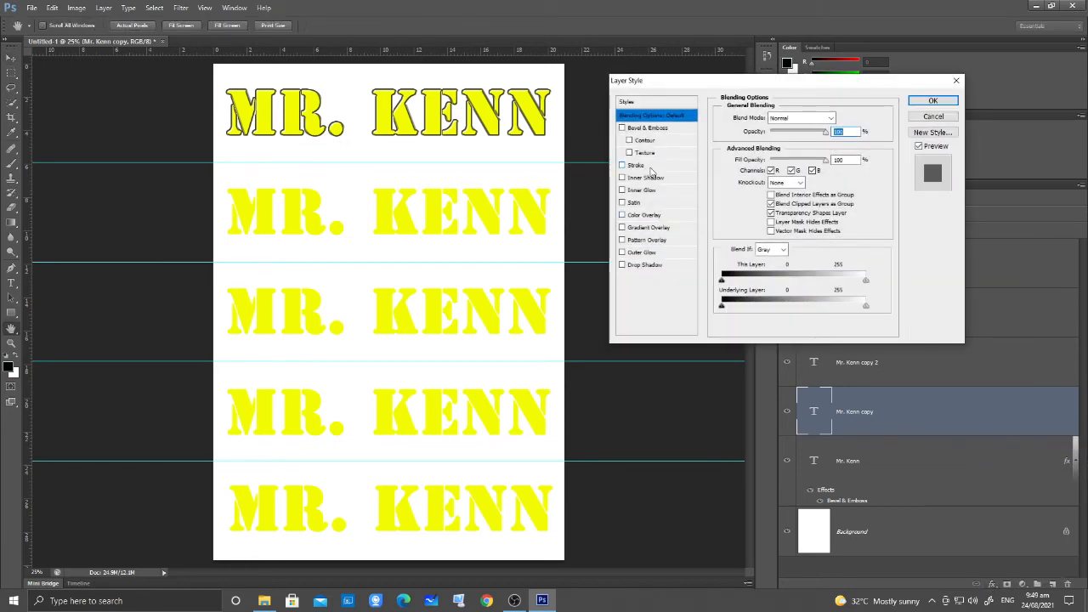
pyautogui.click(637, 165)
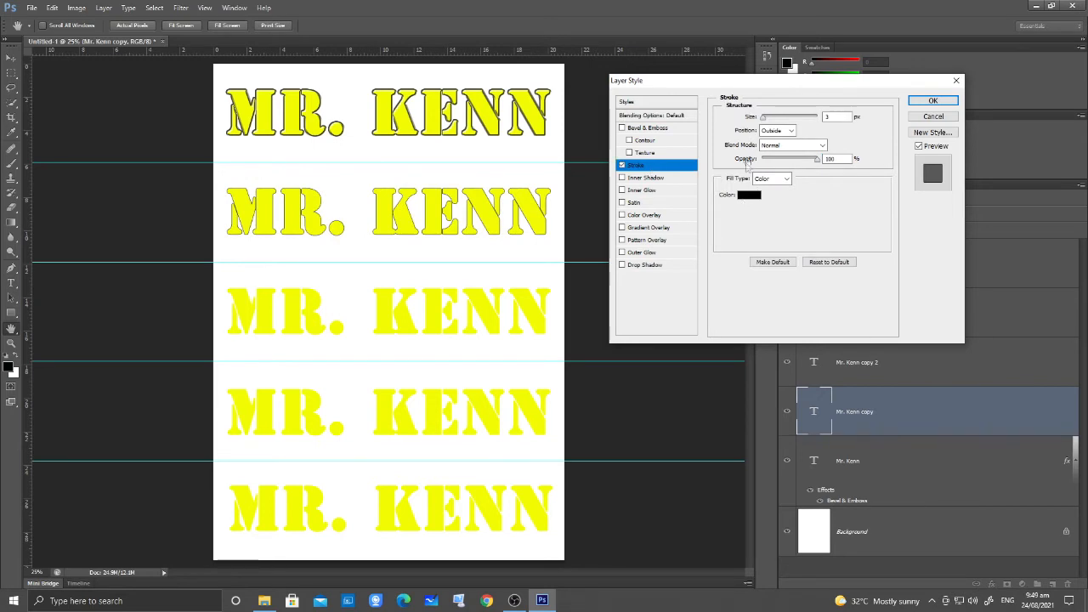
pyautogui.moveTo(763, 122); pyautogui.dragTo(846, 116)
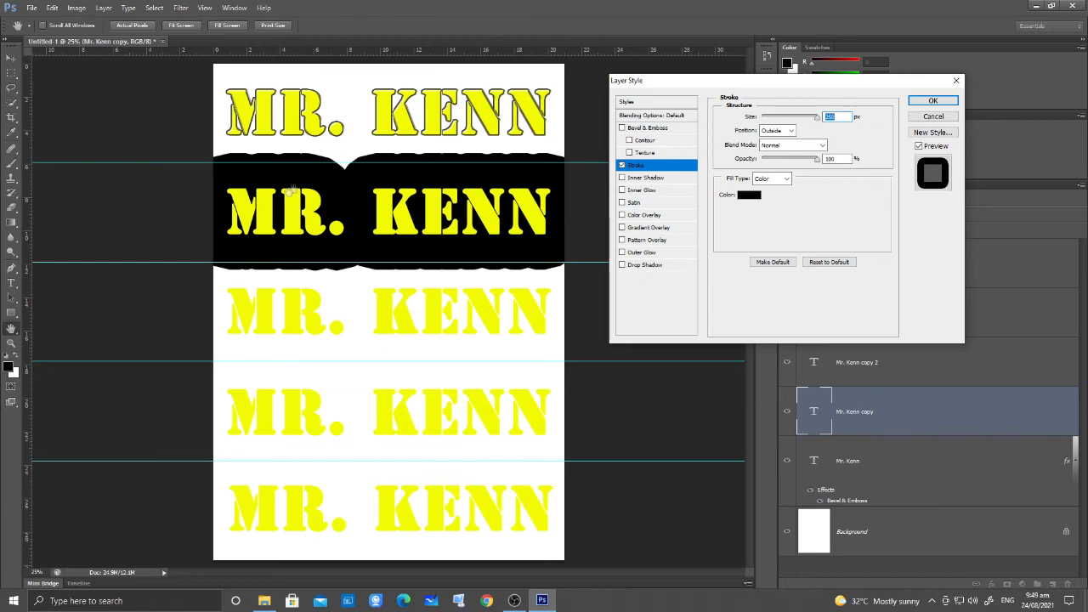
pyautogui.moveTo(816, 120); pyautogui.dragTo(767, 119)
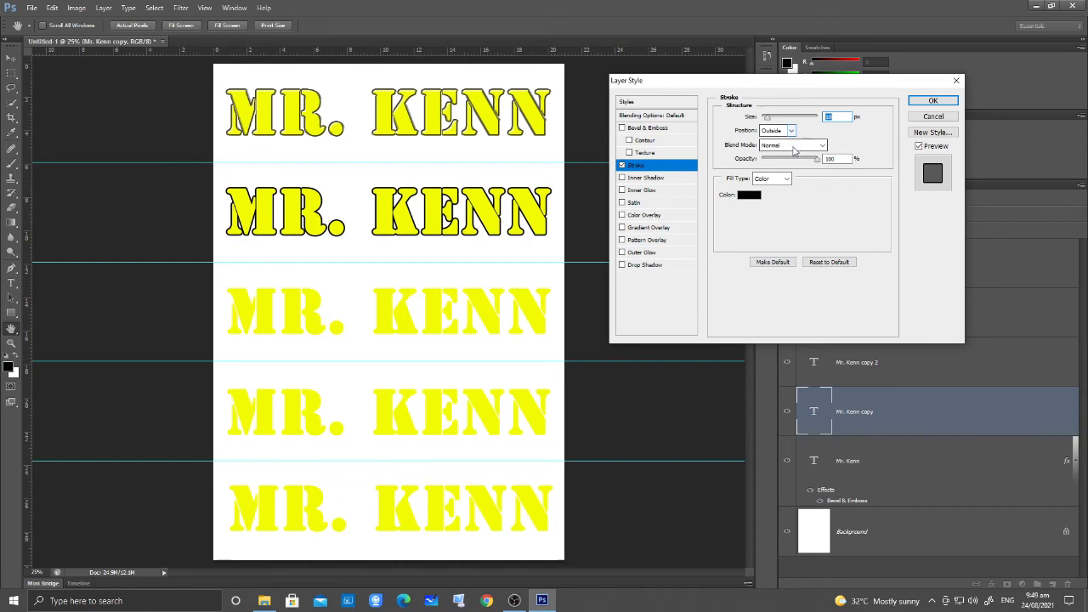
# Step: Change the second-band text's stroke colour to dark blue (031fc8) and apply the layer style
pyautogui.click(751, 198)
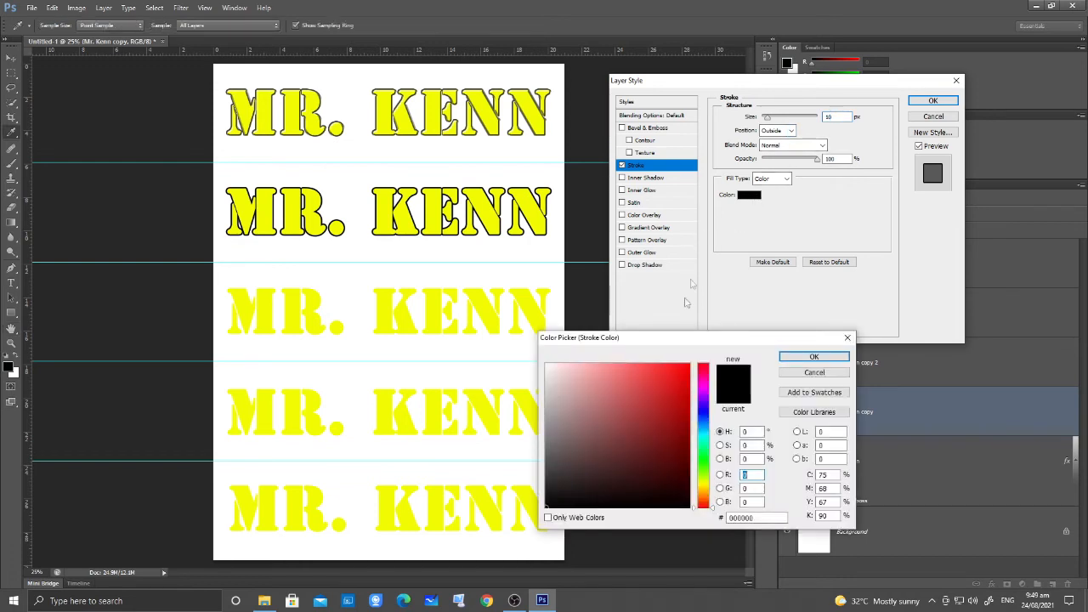
pyautogui.click(688, 367)
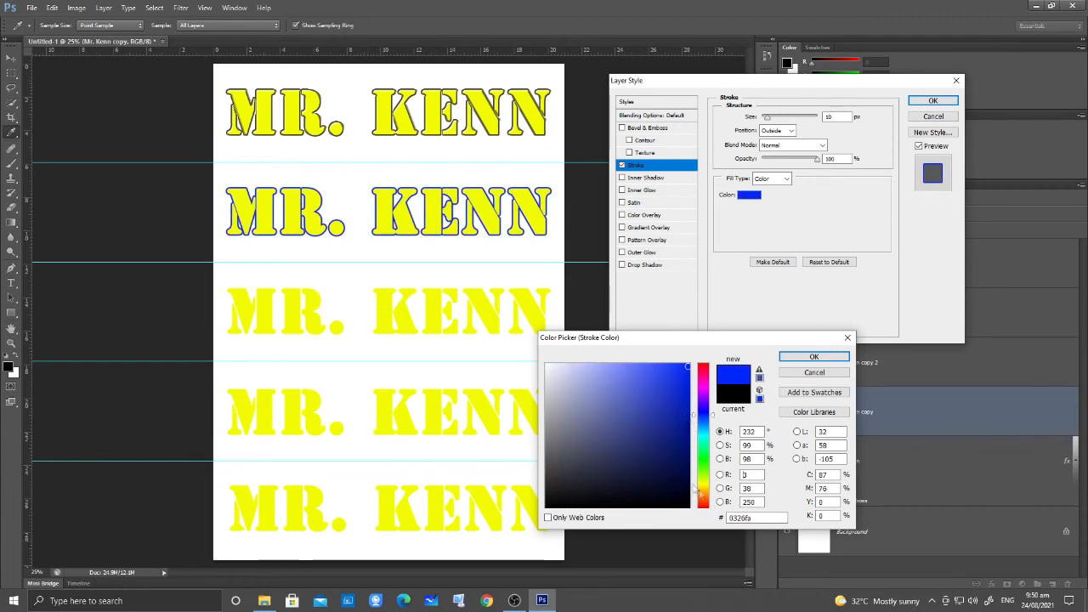
pyautogui.click(686, 394)
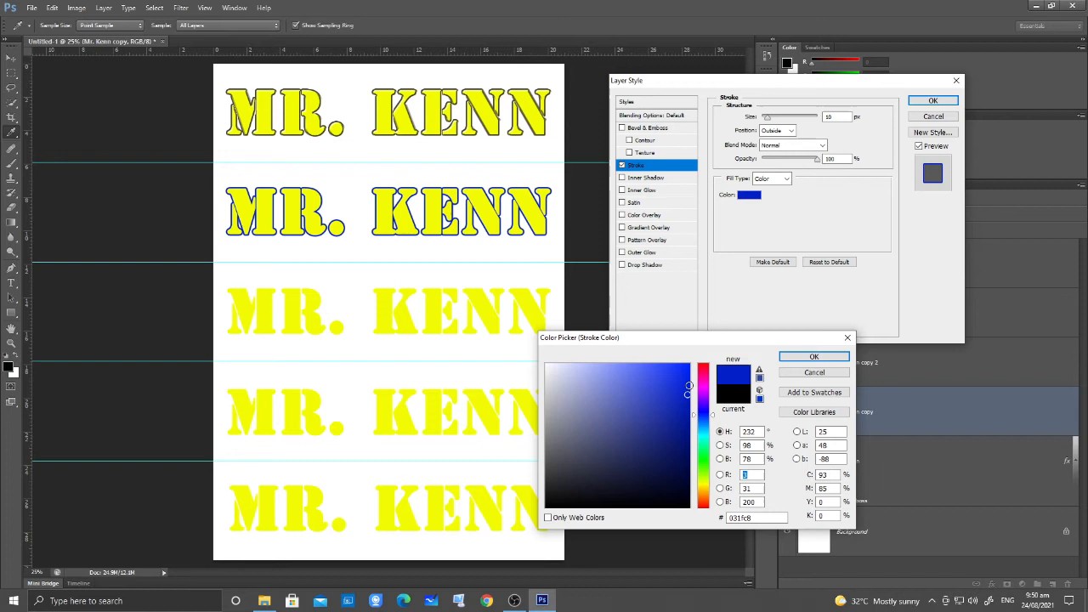
pyautogui.click(810, 357)
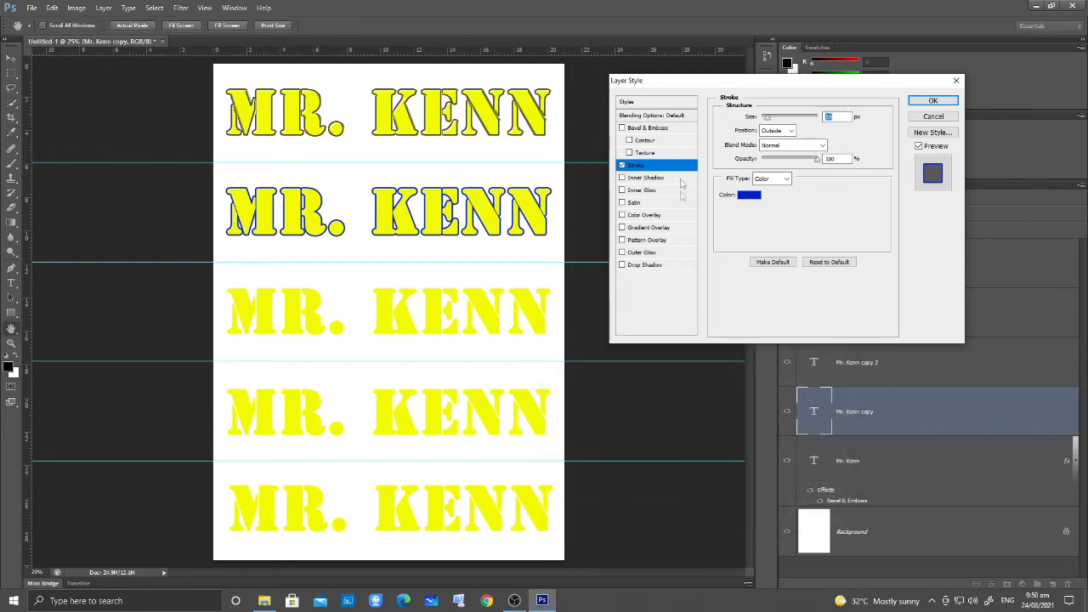
pyautogui.click(930, 102)
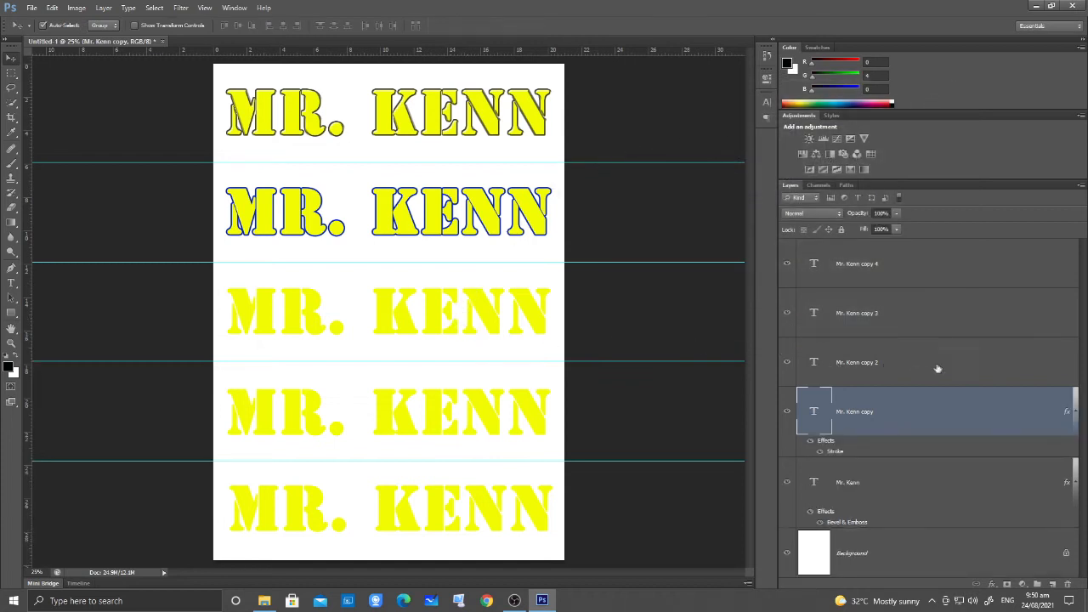
# Step: Add an Inner Shadow effect to the third-band name text, with an angle of about 126° and a distance of about 25 px
pyautogui.click(939, 368)
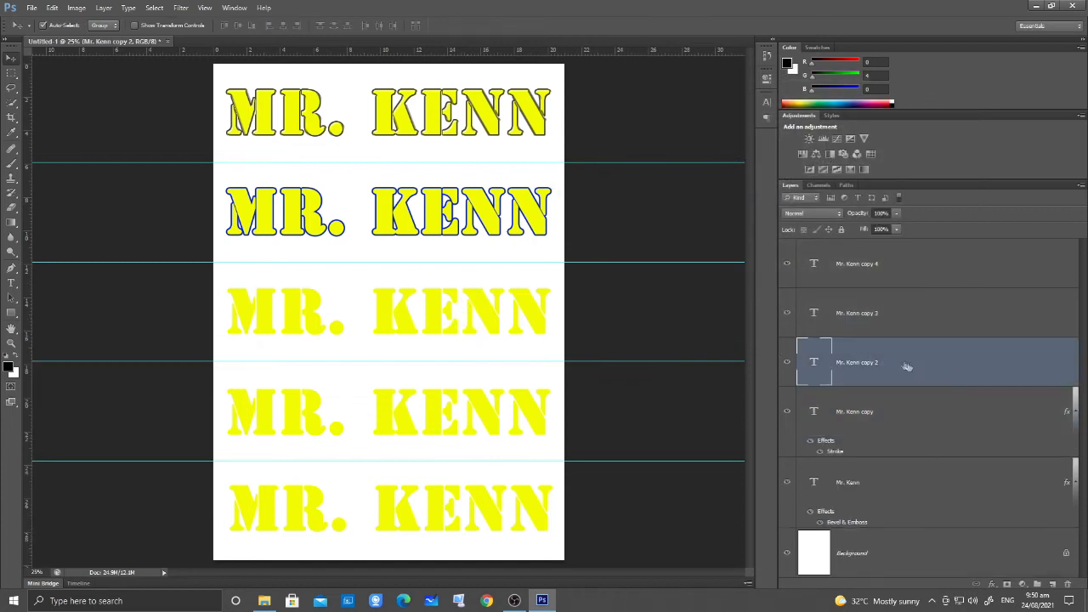
pyautogui.click(992, 588)
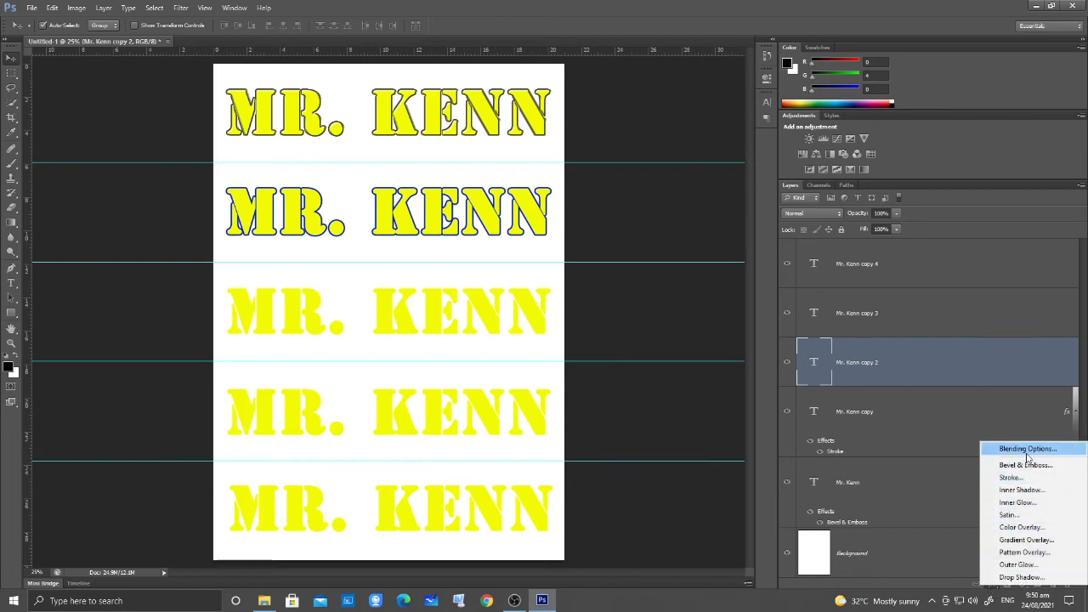
pyautogui.click(1020, 448)
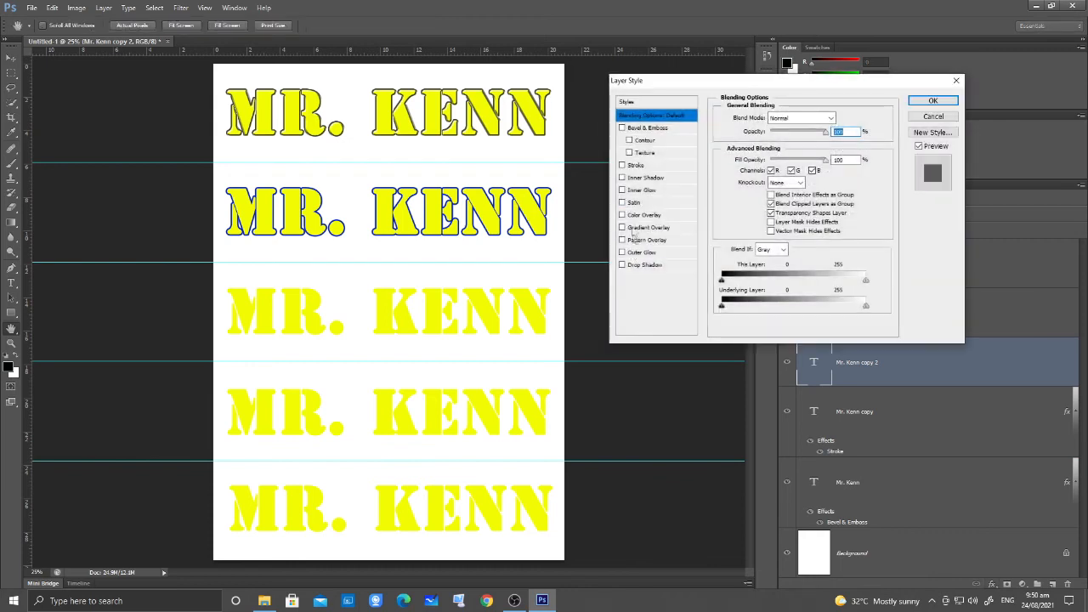
pyautogui.click(651, 179)
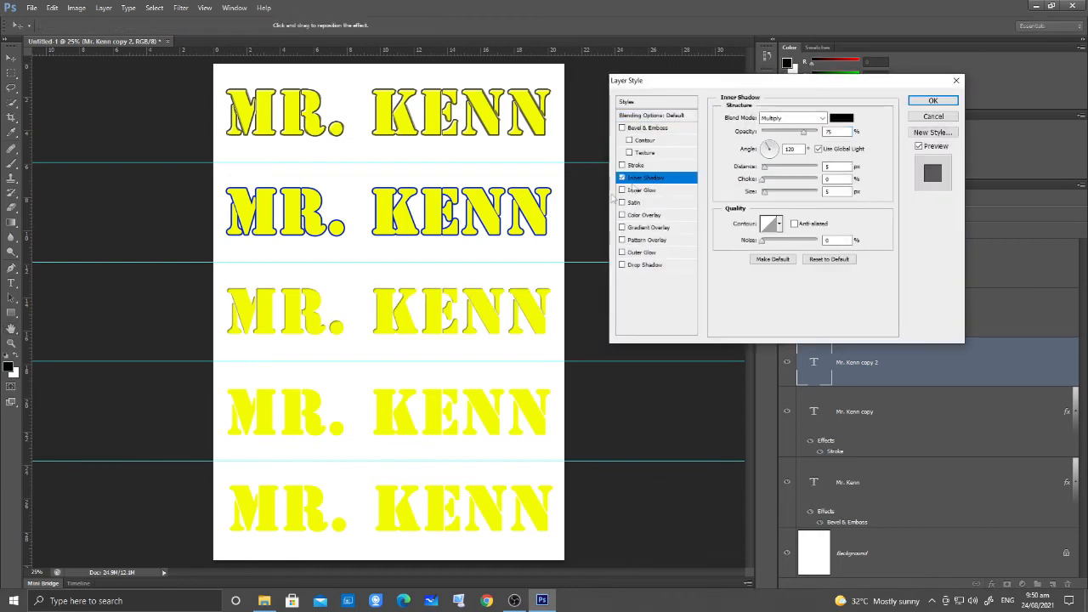
pyautogui.moveTo(388, 313); pyautogui.dragTo(391, 318)
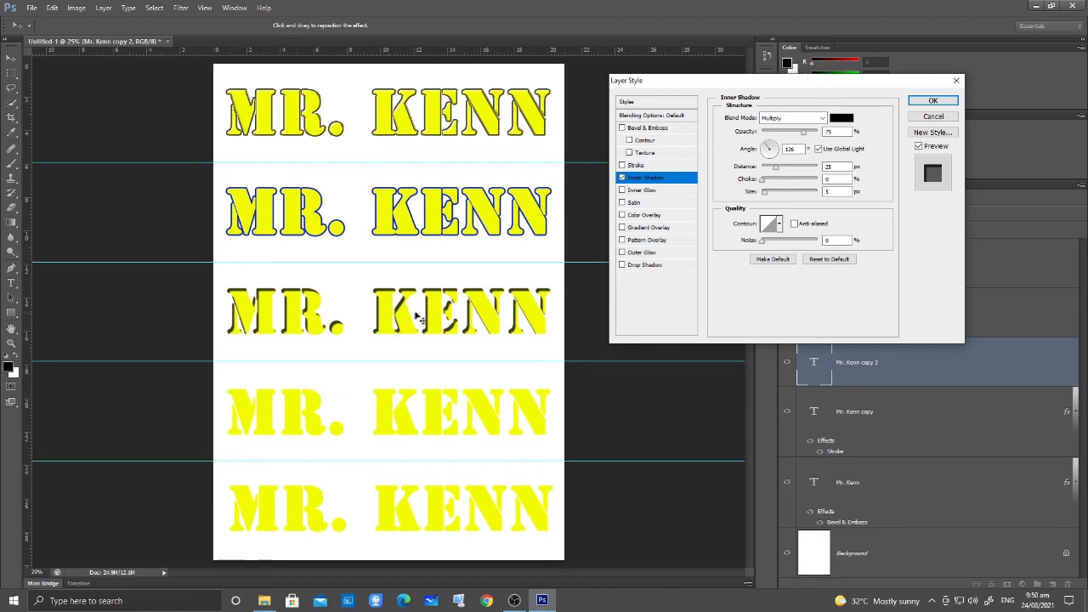
# Step: Set the third-band text's inner shadow size to 8 px and reposition it to about 106° at a distance of about 17 px
pyautogui.scroll(4, 416, 316)
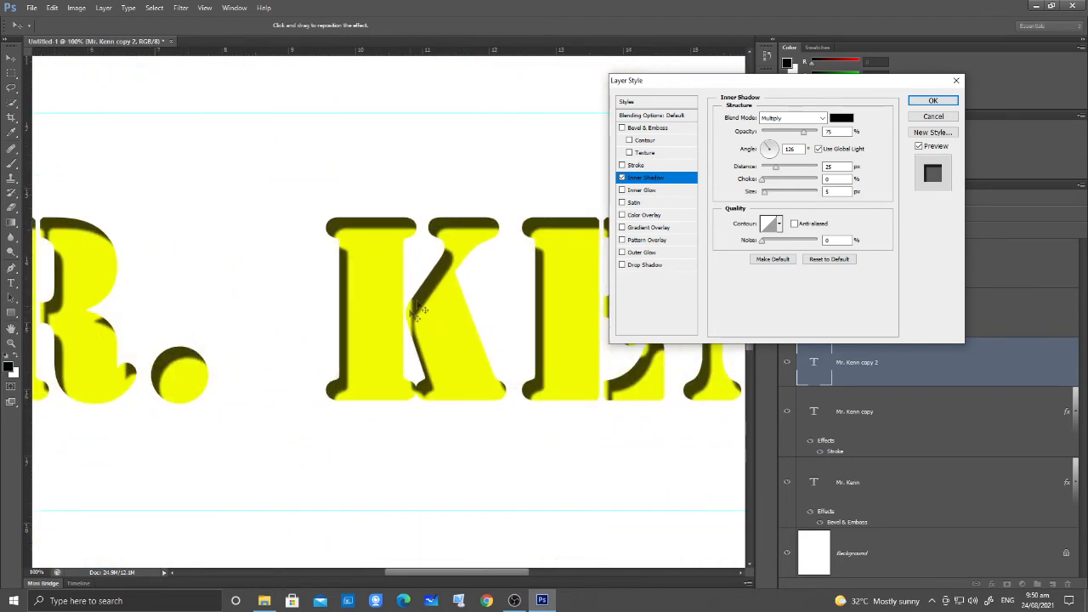
pyautogui.moveTo(764, 194); pyautogui.dragTo(767, 196)
pyautogui.moveTo(430, 307); pyautogui.dragTo(426, 306)
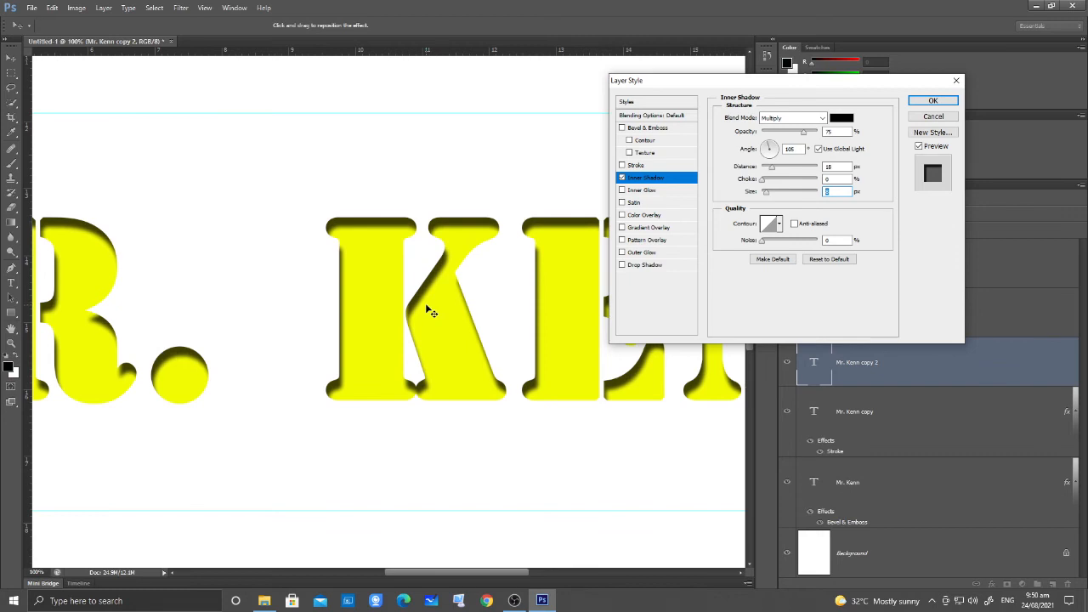
pyautogui.moveTo(425, 306); pyautogui.dragTo(426, 304)
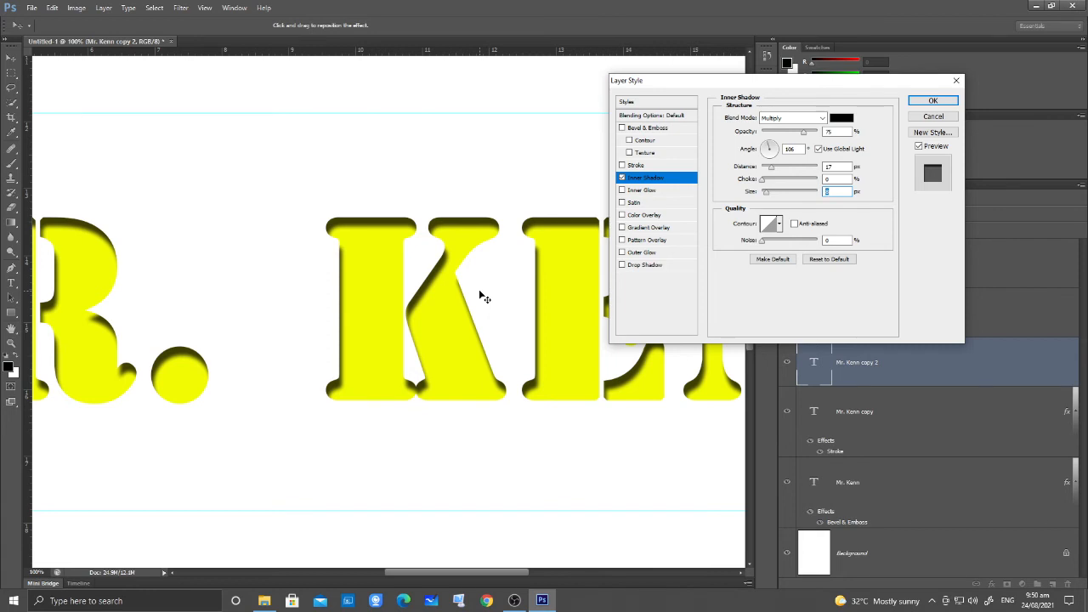
# Step: Set the inner shadow to 100% opacity, a 90° angle and a distance of about 13 px, and apply the layer style
pyautogui.moveTo(804, 136); pyautogui.dragTo(839, 136)
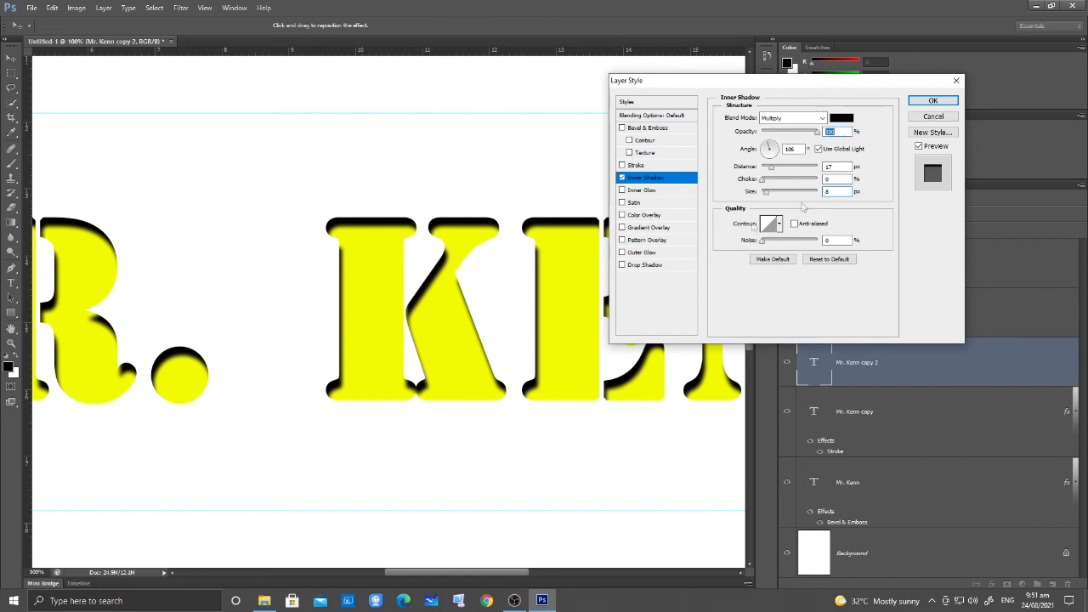
pyautogui.moveTo(770, 168)
pyautogui.mouseDown()
pyautogui.moveTo(786, 169)
pyautogui.moveTo(755, 170)
pyautogui.moveTo(770, 170)
pyautogui.mouseUp()
pyautogui.moveTo(484, 240); pyautogui.dragTo(468, 235)
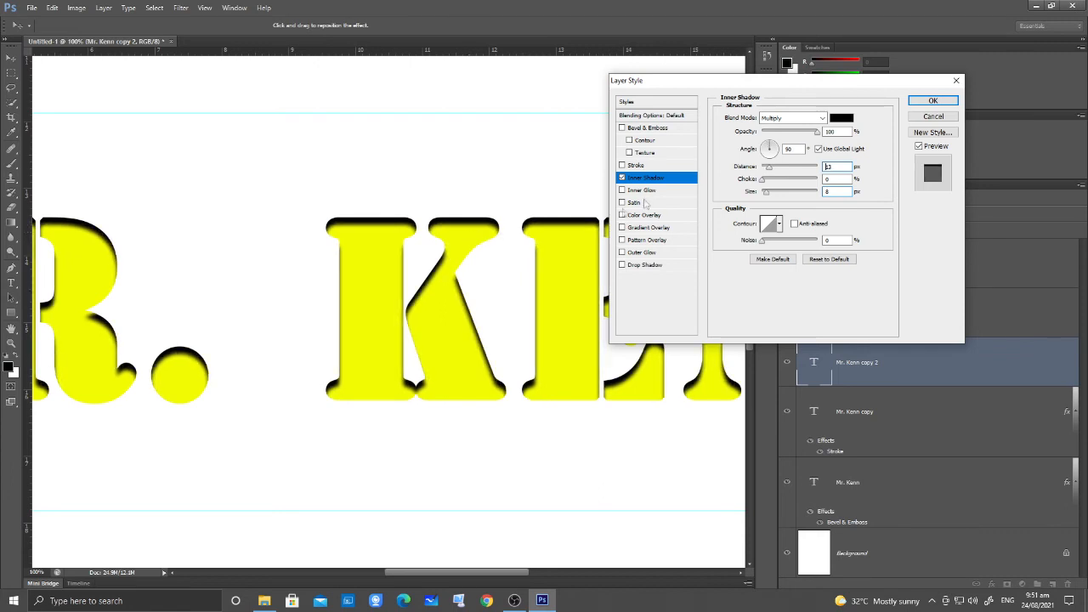
pyautogui.click(924, 103)
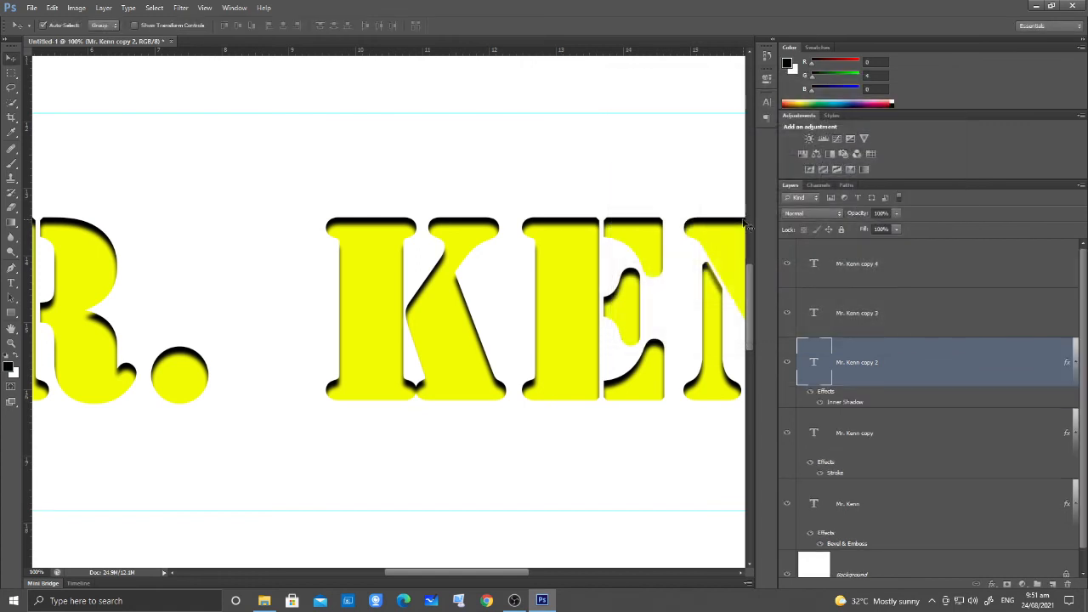
# Step: Add a Gradient Overlay effect to the fourth-band name text
pyautogui.hotkey('ctrl', '-')
pyautogui.hotkey('ctrl', '-')
pyautogui.hotkey('ctrl', '-')
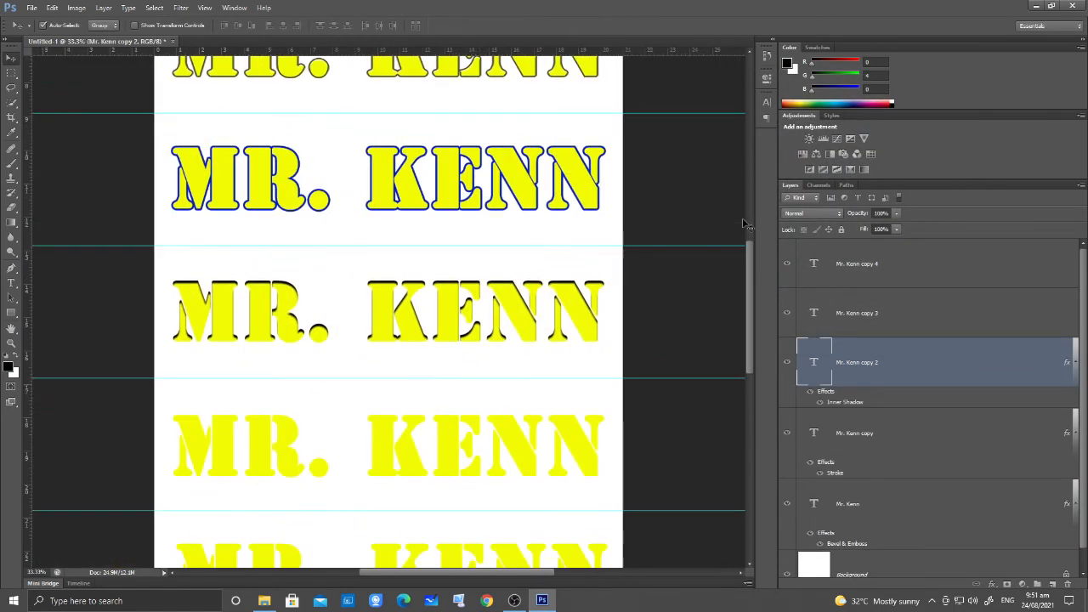
pyautogui.click(952, 316)
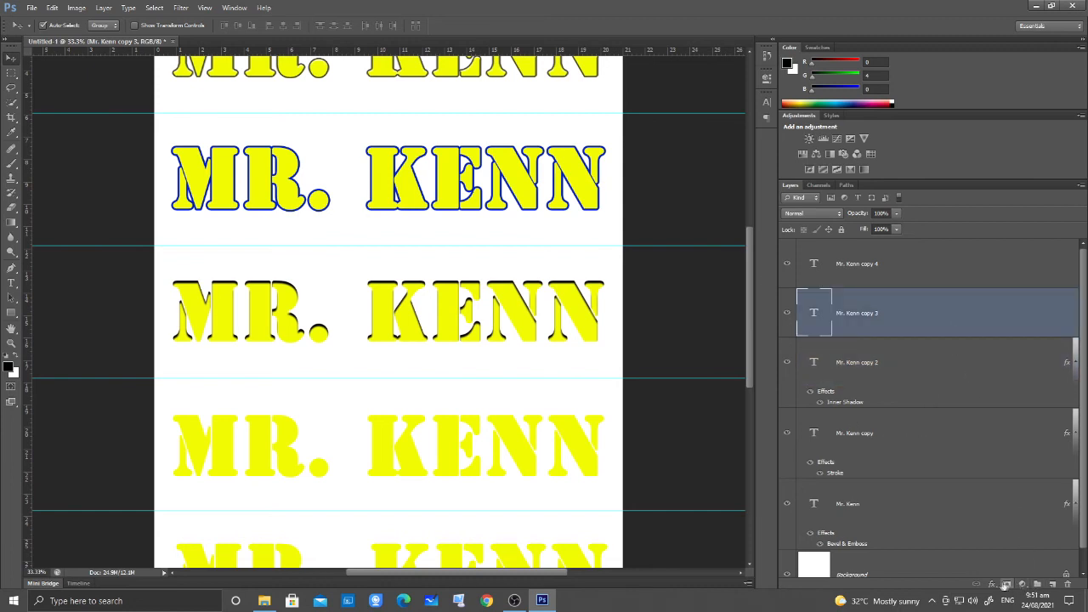
pyautogui.click(991, 584)
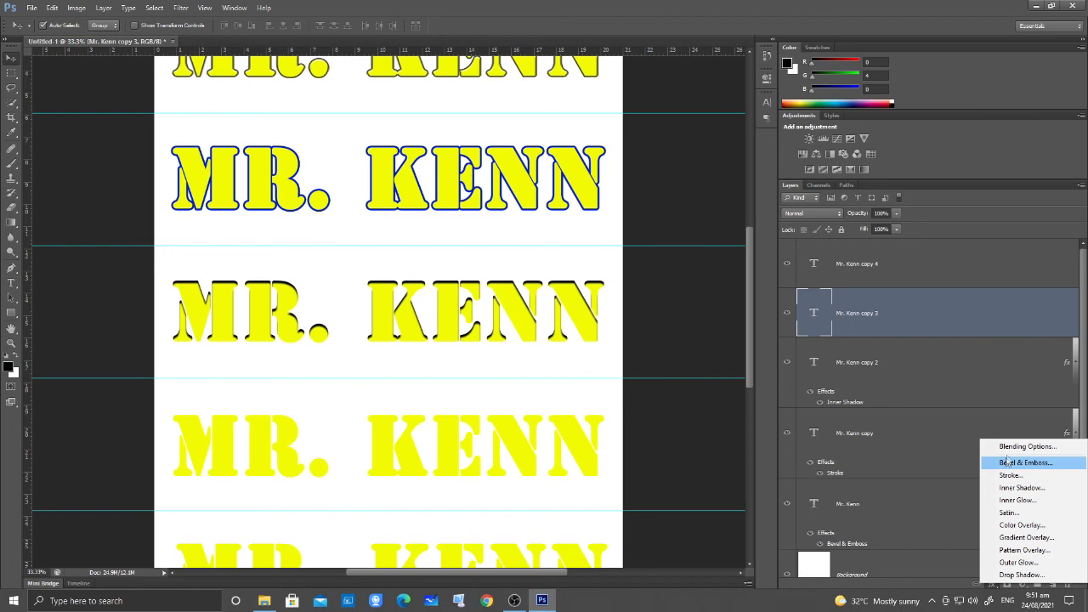
pyautogui.click(1011, 446)
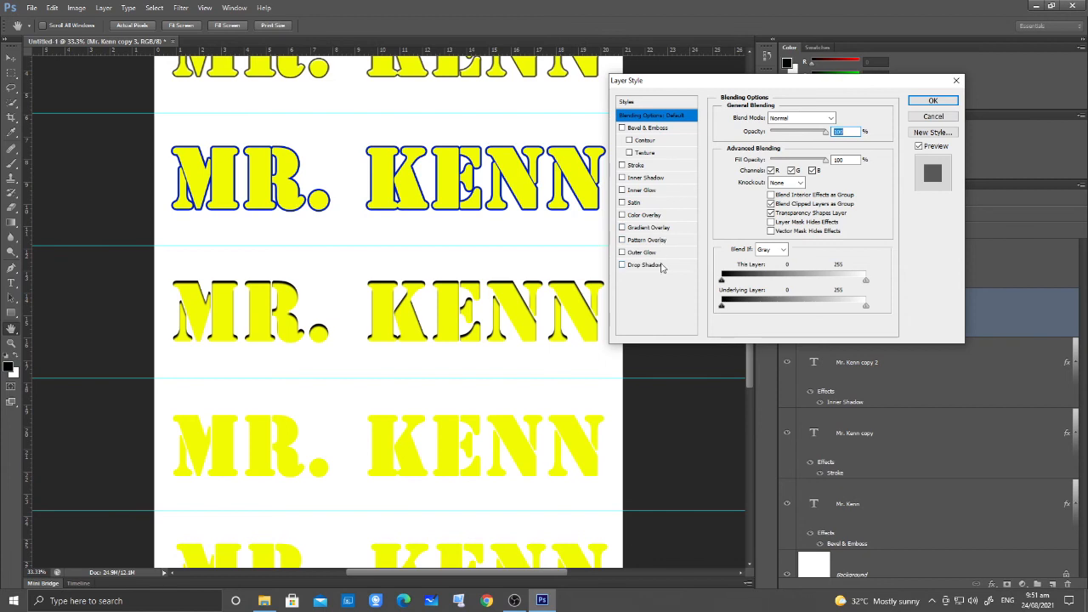
pyautogui.click(668, 230)
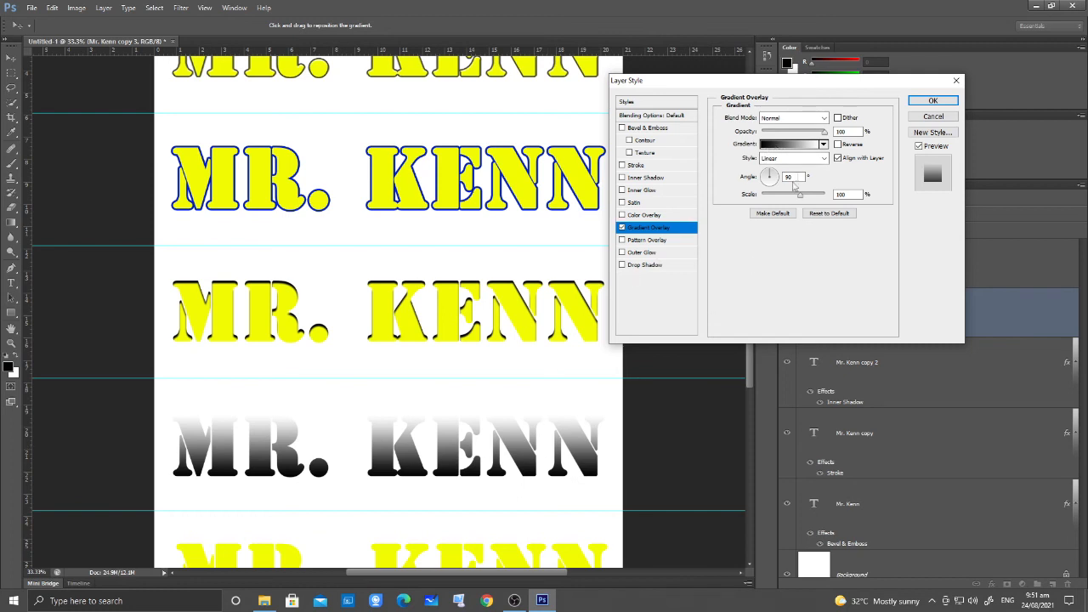
# Step: Try several preset gradients on the fourth-band text's overlay and choose the orange-yellow-orange one
pyautogui.click(823, 144)
pyautogui.click(801, 165)
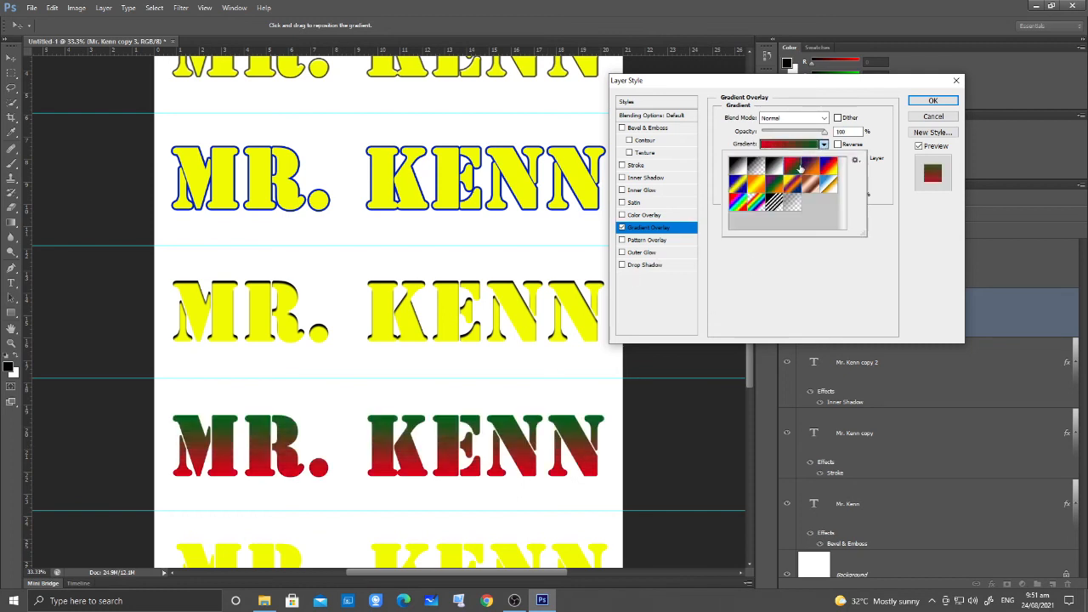
pyautogui.click(809, 169)
pyautogui.click(804, 188)
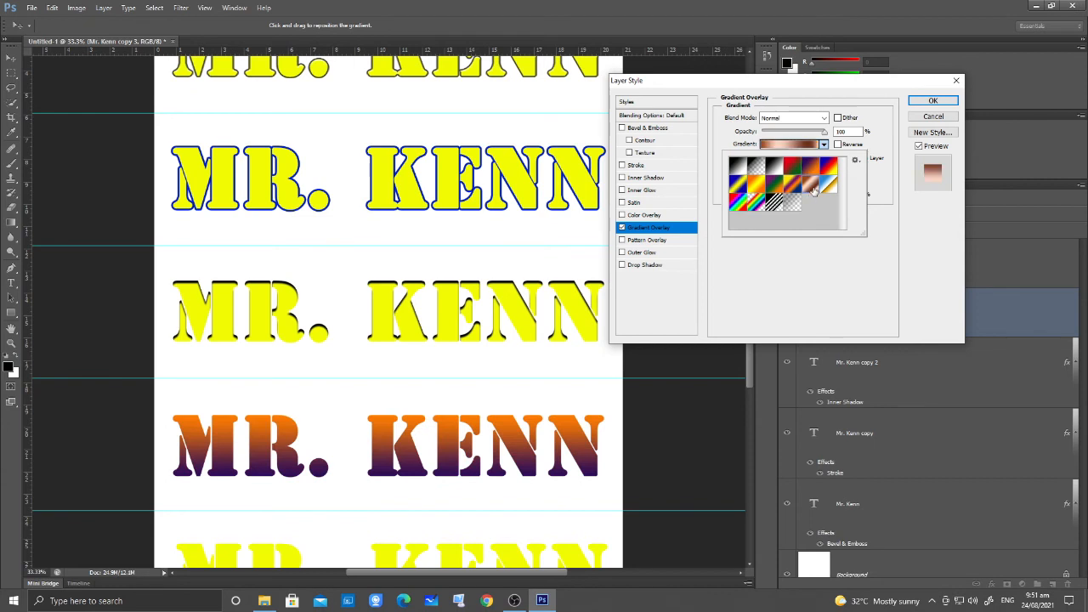
pyautogui.click(754, 191)
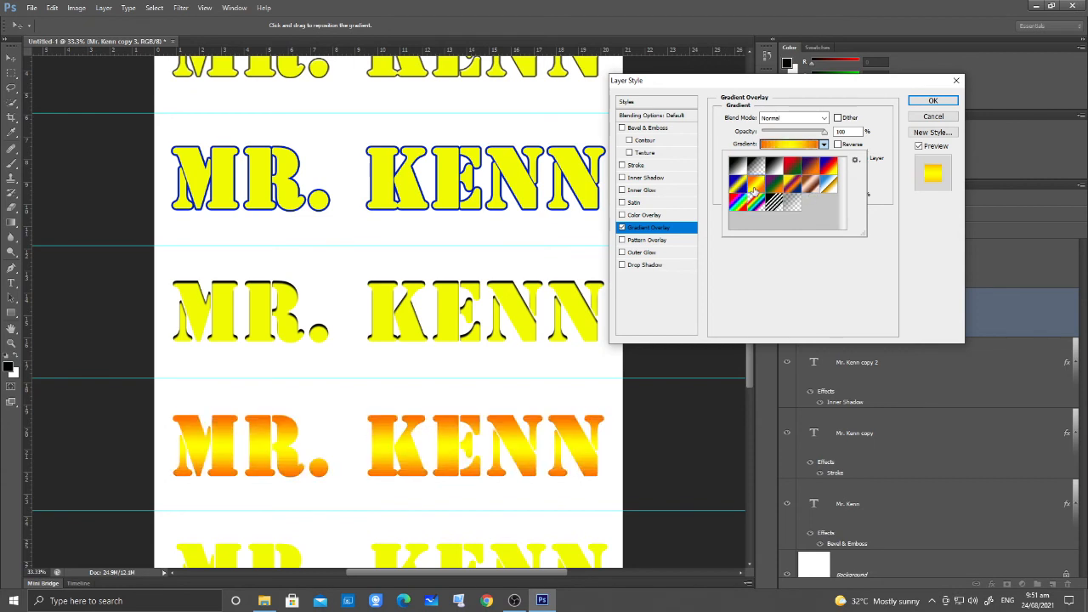
pyautogui.doubleClick(756, 187)
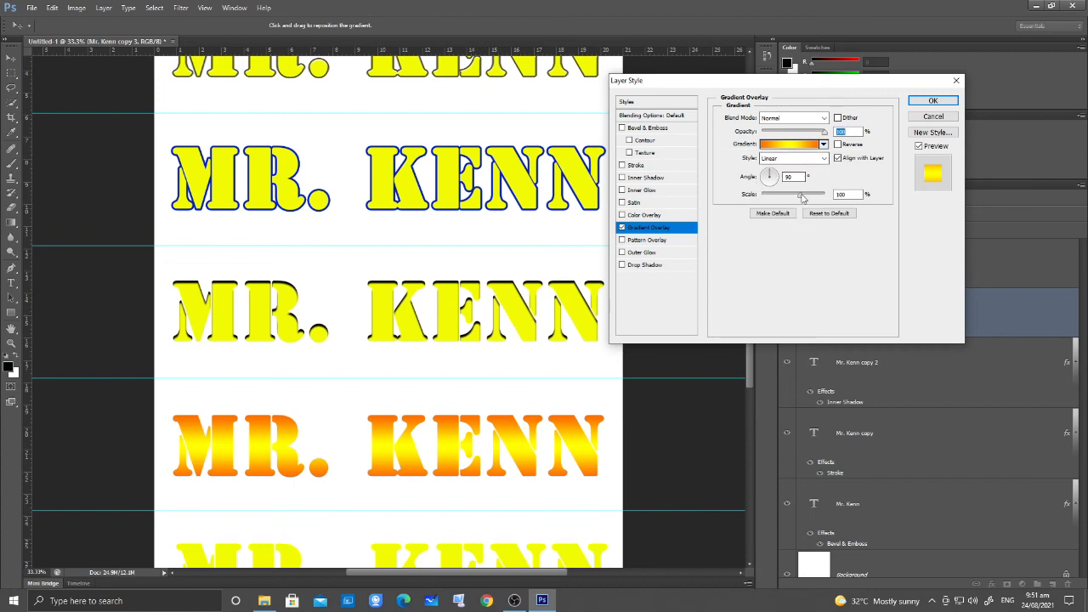
# Step: Set the gradient overlay's scale to 130% and its opacity to 57%
pyautogui.moveTo(801, 195)
pyautogui.mouseDown()
pyautogui.moveTo(783, 196)
pyautogui.moveTo(816, 197)
pyautogui.mouseUp()
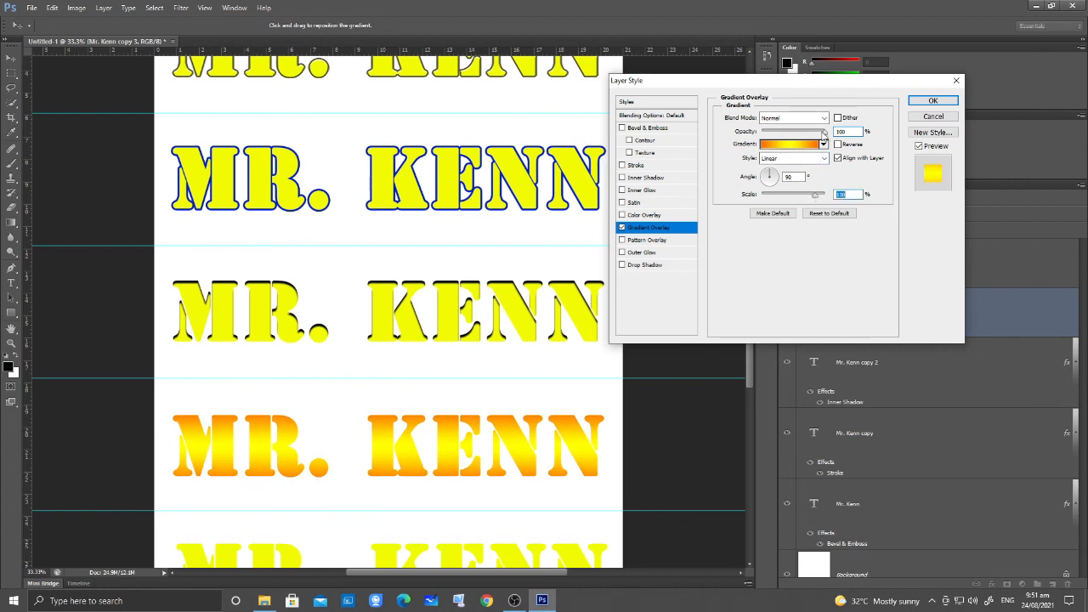
pyautogui.click(822, 134)
pyautogui.moveTo(822, 134); pyautogui.dragTo(798, 136)
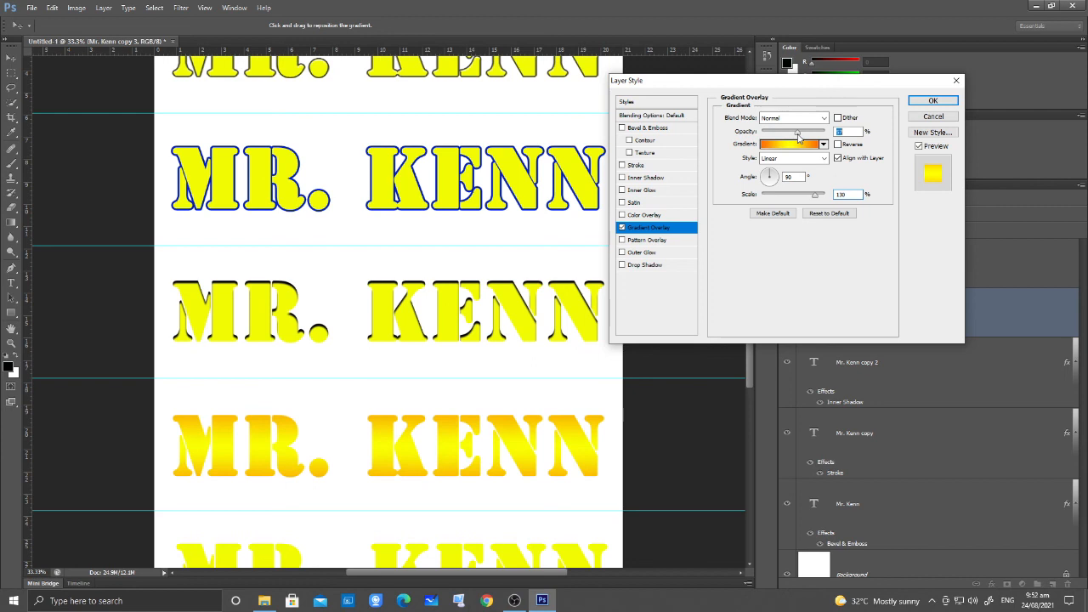
# Step: Try the Radial and Angle styles on the fourth-band text's gradient overlay
pyautogui.click(823, 159)
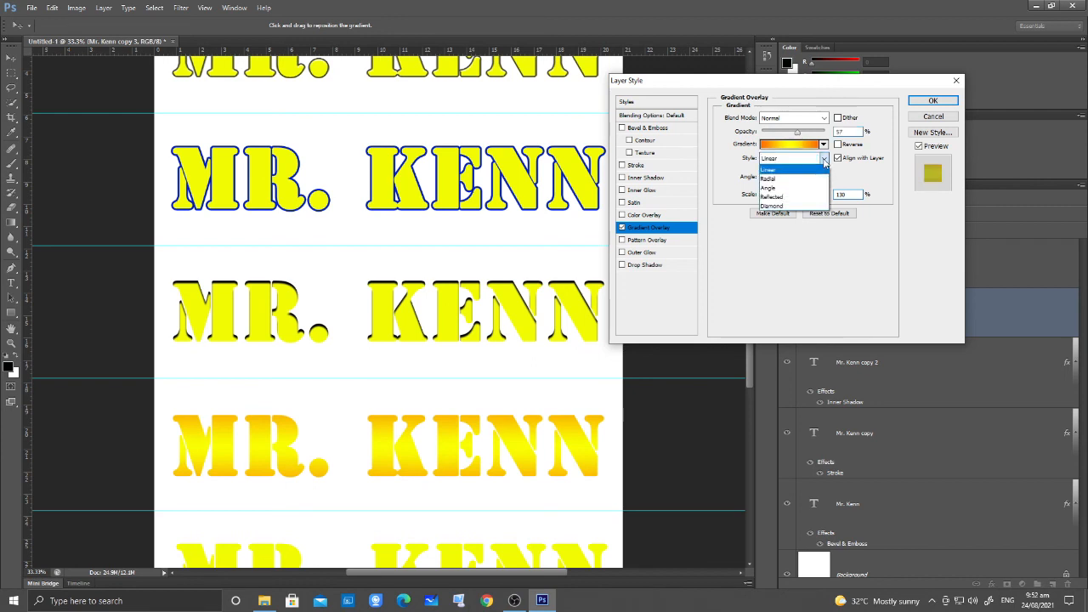
pyautogui.click(807, 178)
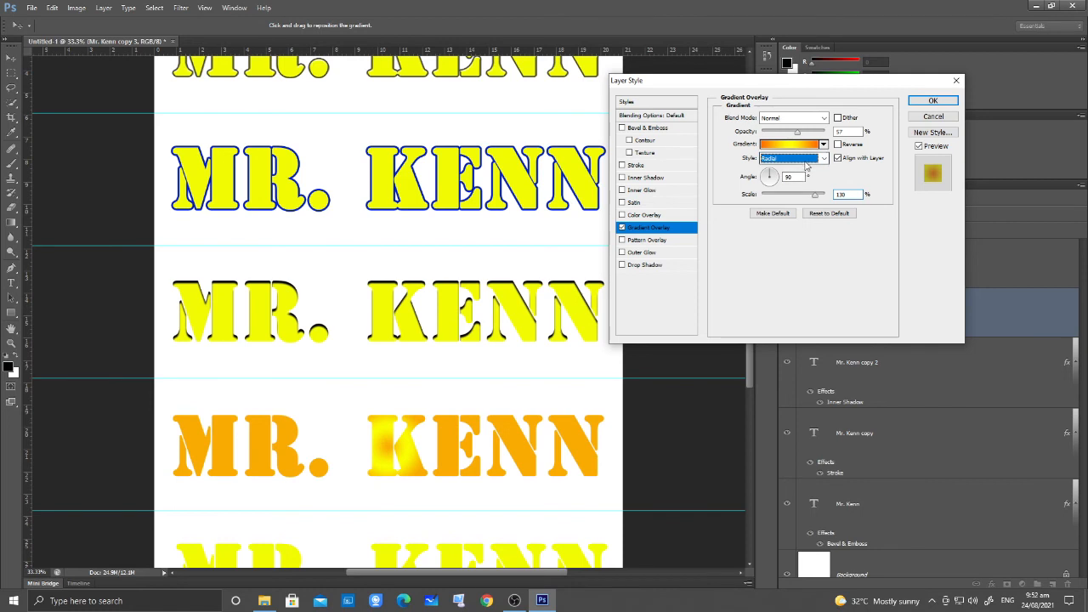
pyautogui.click(824, 159)
pyautogui.click(816, 188)
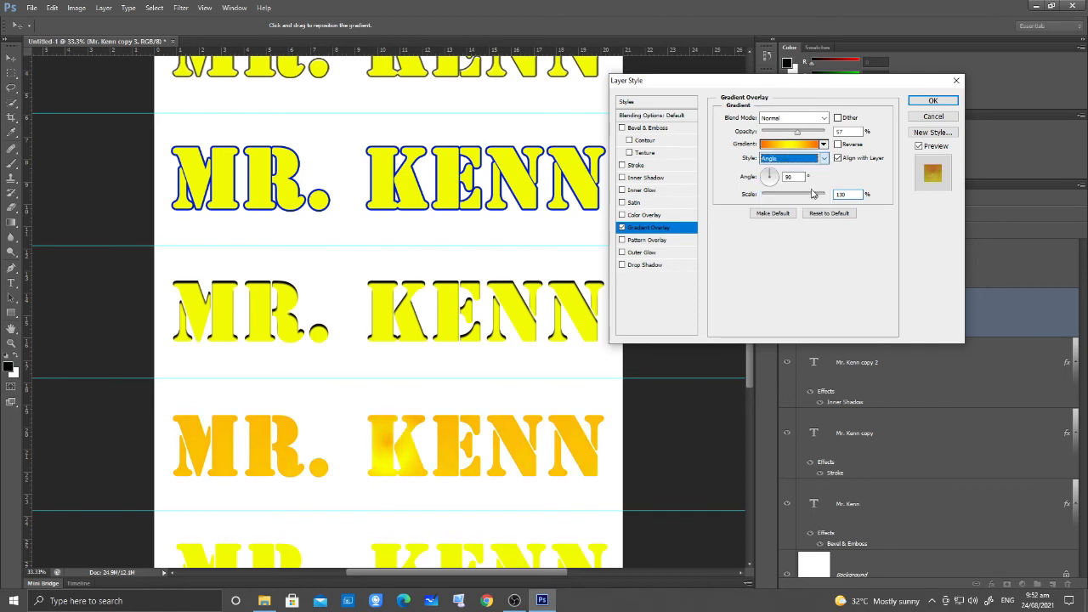
# Step: Set the gradient overlay's style to Reflected, reduce its scale slightly and apply the layer style
pyautogui.click(812, 159)
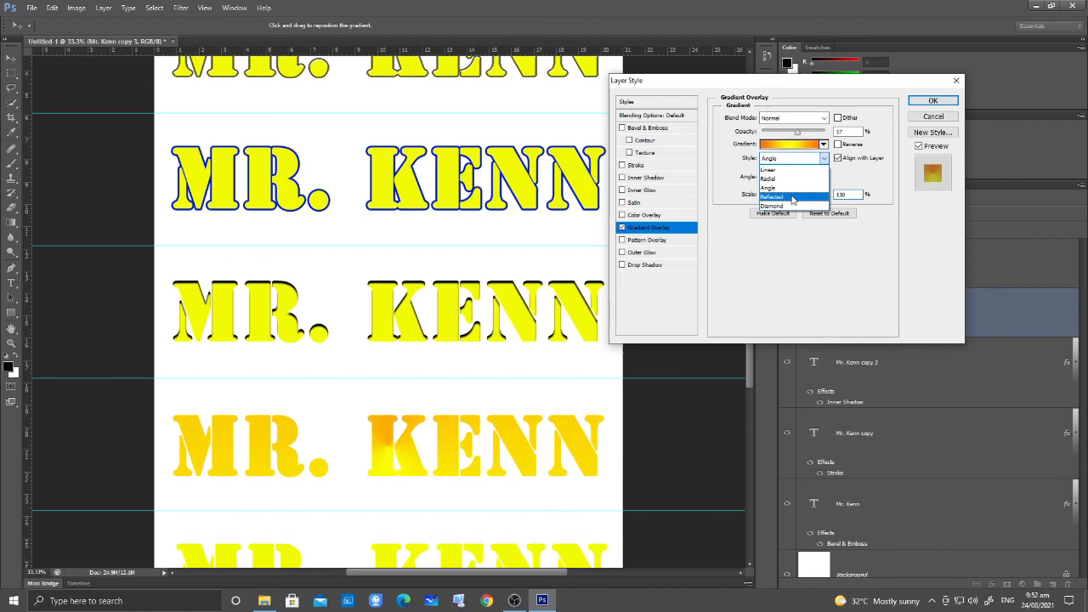
pyautogui.click(795, 197)
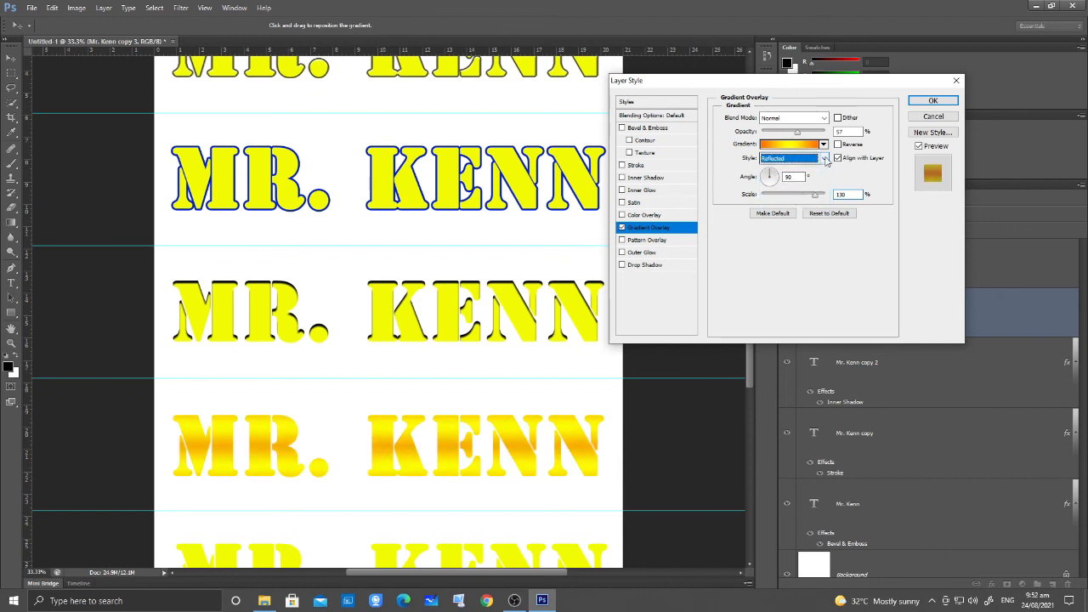
pyautogui.moveTo(814, 195); pyautogui.dragTo(806, 198)
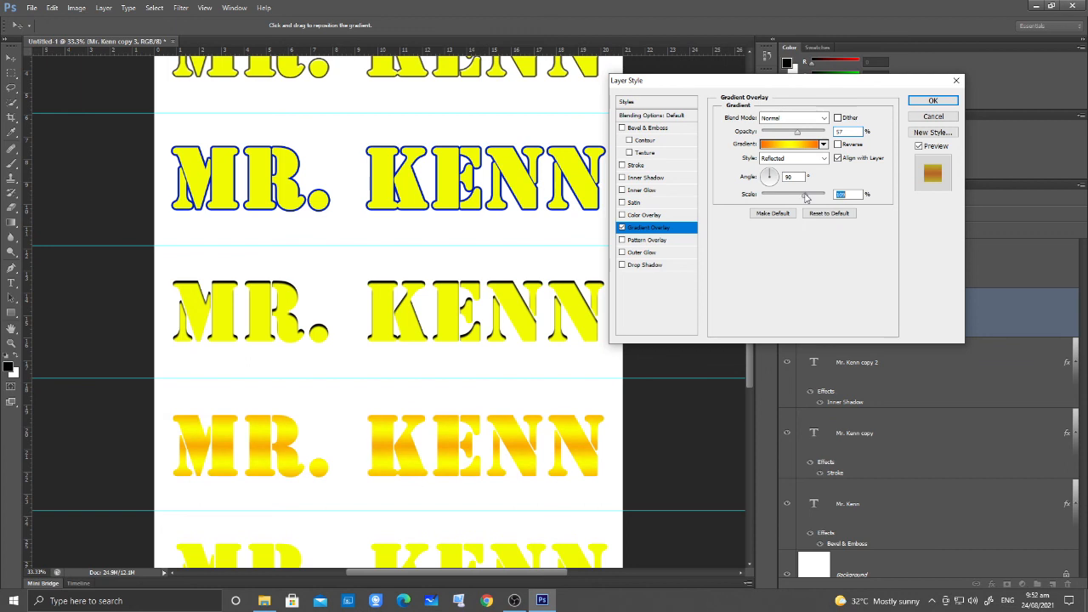
pyautogui.click(925, 103)
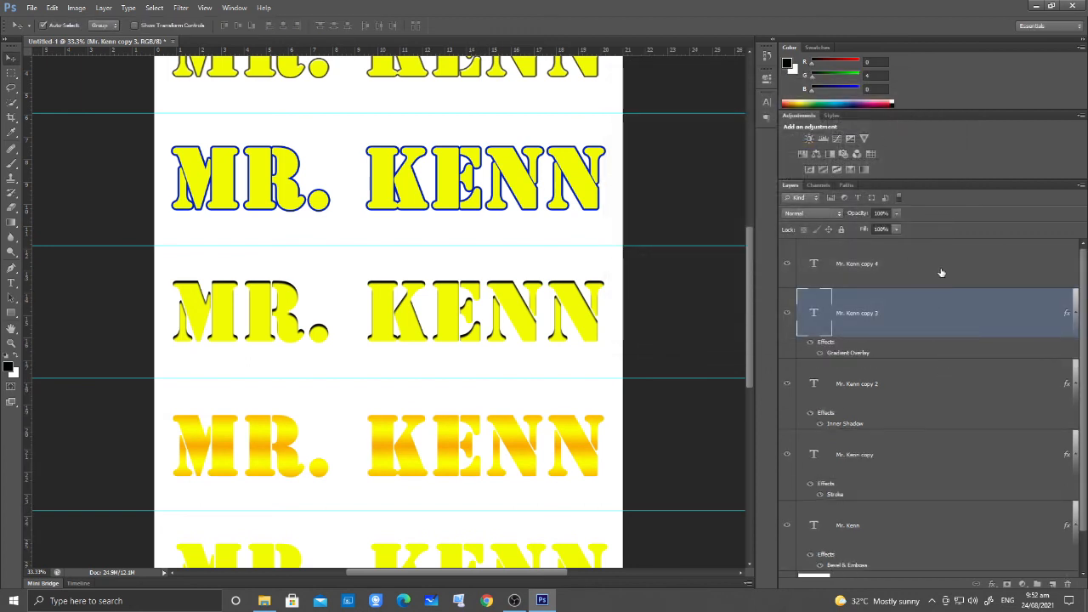
# Step: Add a Drop Shadow effect to the fifth-band name text, with an angle of about 124° and a distance of about 31 px
pyautogui.click(941, 272)
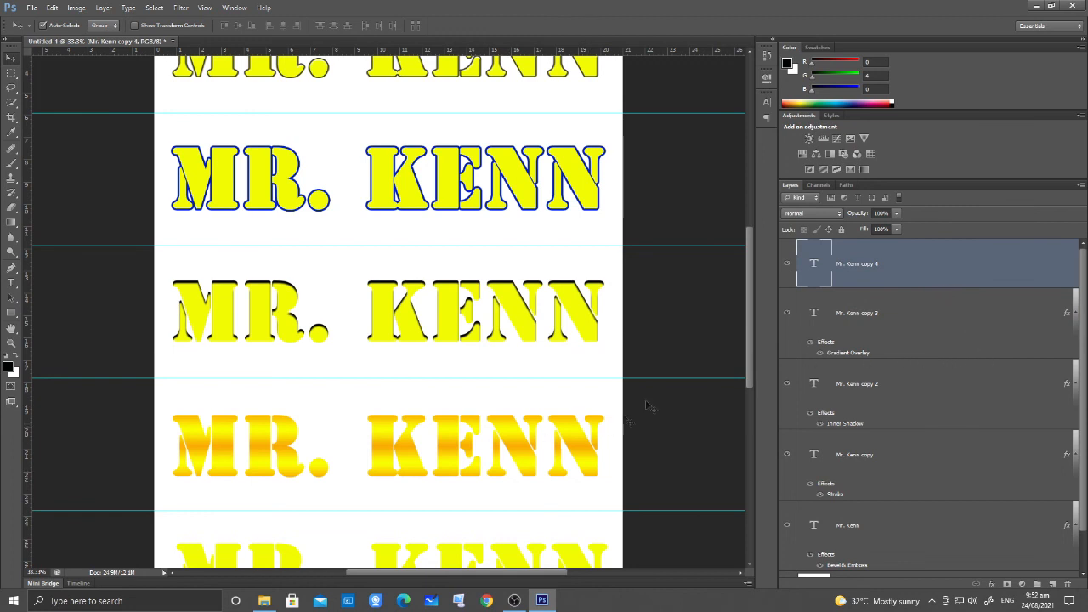
pyautogui.moveTo(749, 312); pyautogui.dragTo(739, 396)
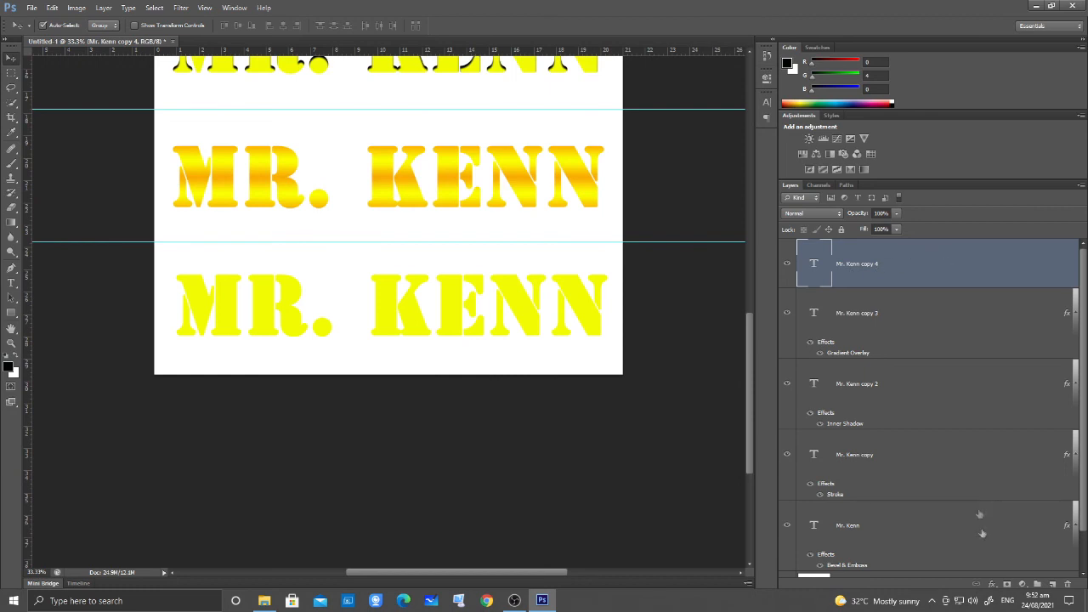
pyautogui.click(1006, 585)
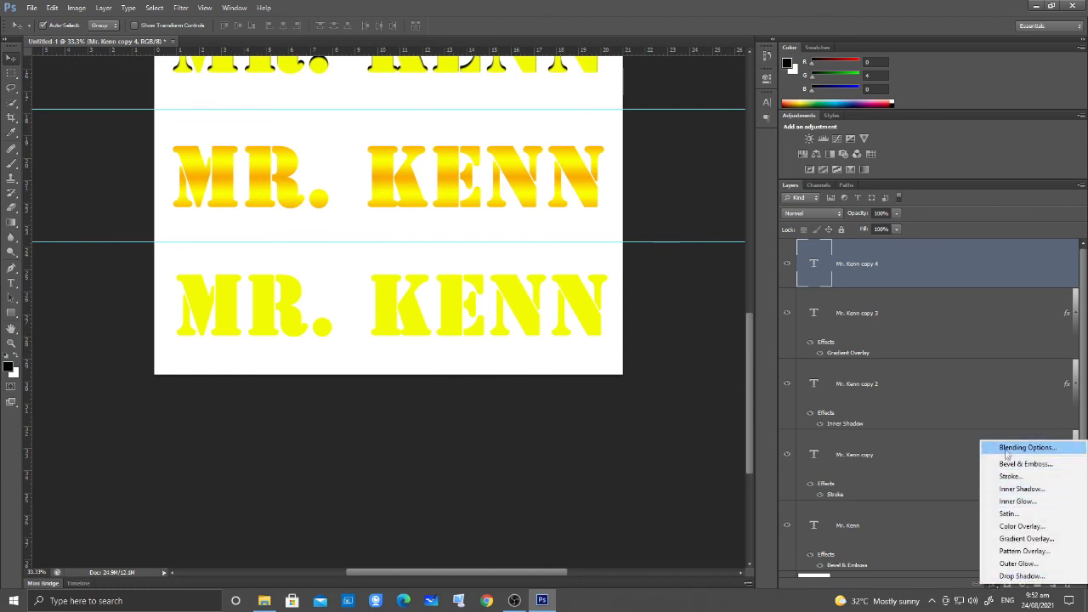
pyautogui.click(1006, 450)
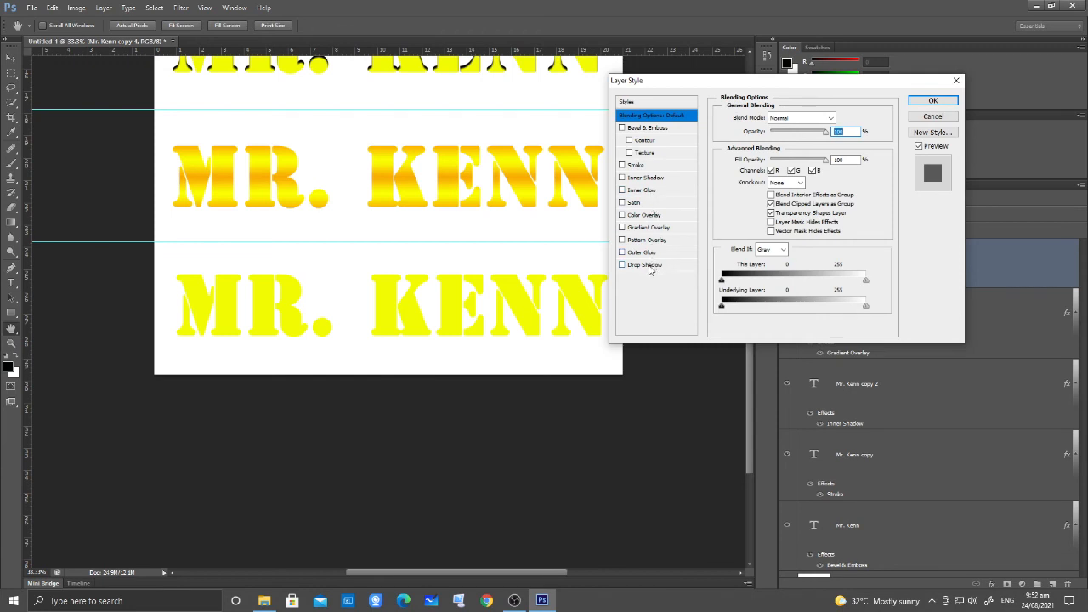
pyautogui.click(647, 266)
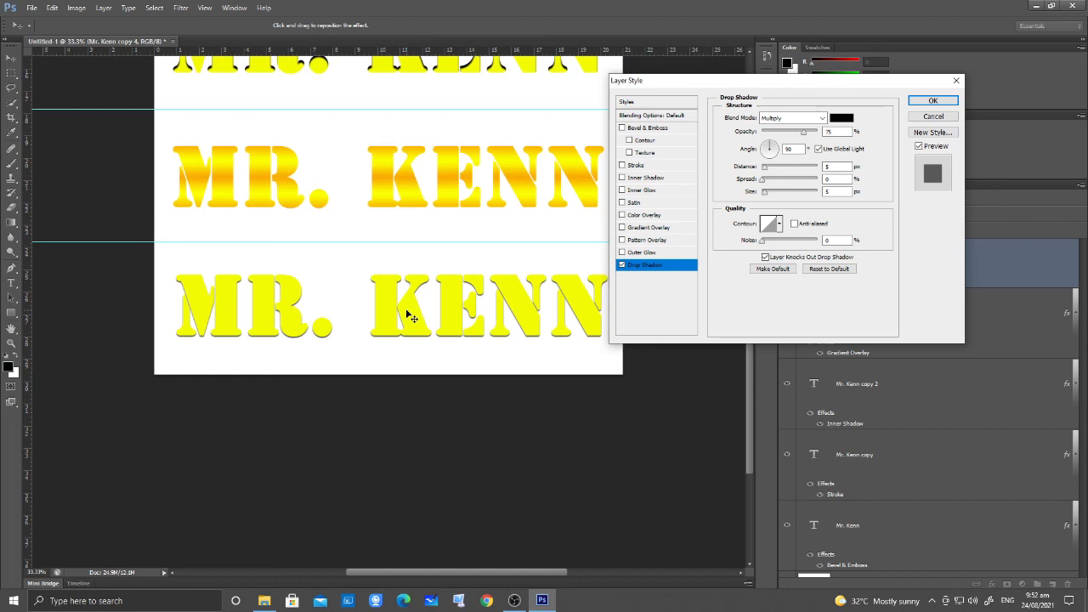
pyautogui.moveTo(409, 315); pyautogui.dragTo(410, 318)
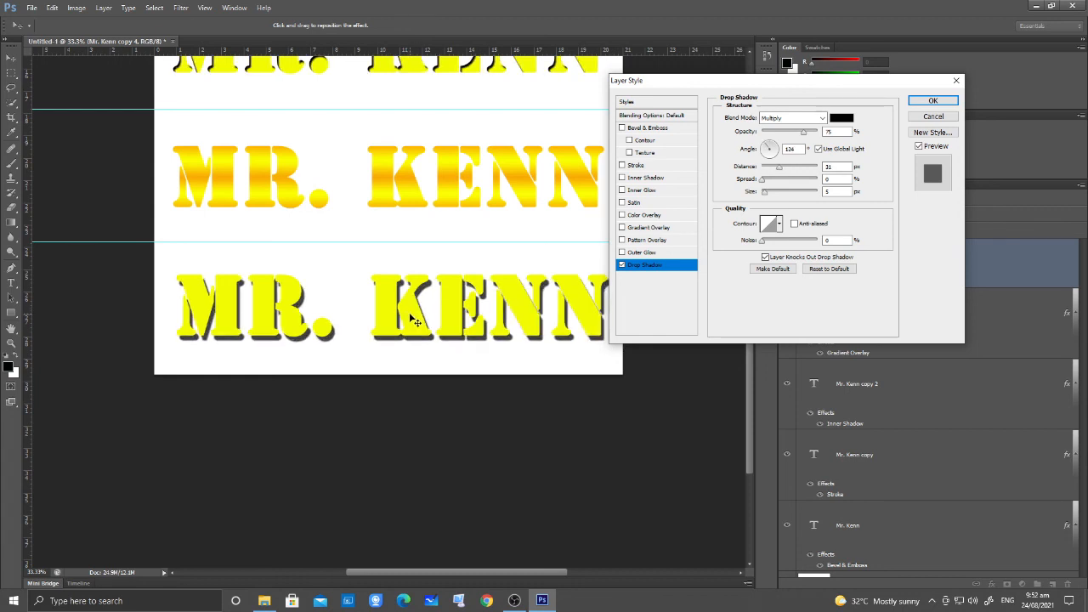
# Step: Shift the fifth-band text's drop shadow to about 136° and 29 px distance, with size 18 px and opacity 100%
pyautogui.moveTo(410, 313); pyautogui.dragTo(411, 316)
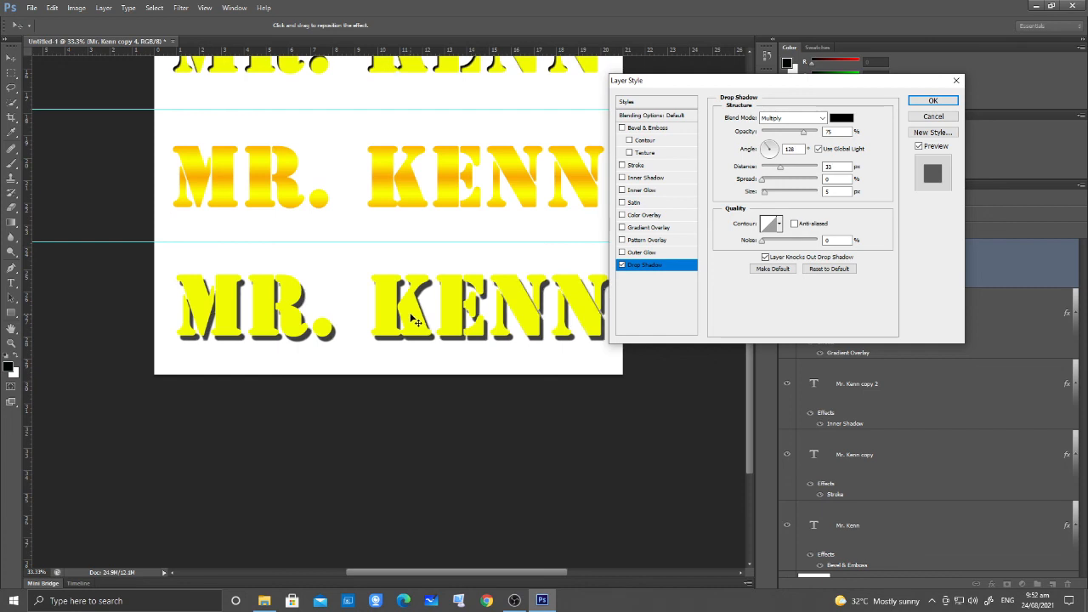
pyautogui.moveTo(410, 315); pyautogui.dragTo(410, 313)
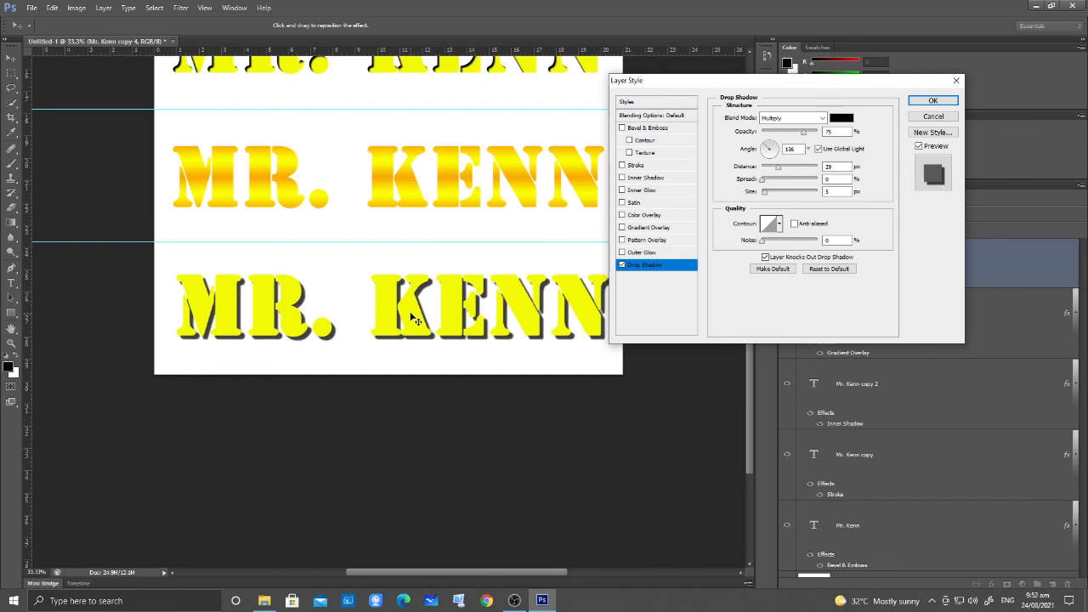
pyautogui.moveTo(762, 194); pyautogui.dragTo(771, 195)
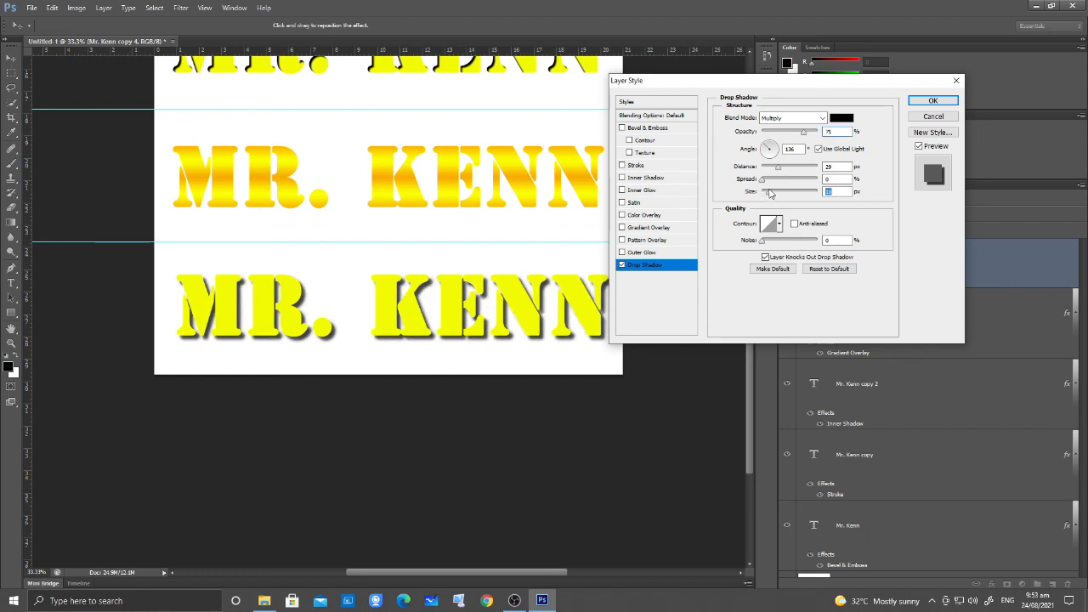
pyautogui.moveTo(803, 133); pyautogui.dragTo(822, 134)
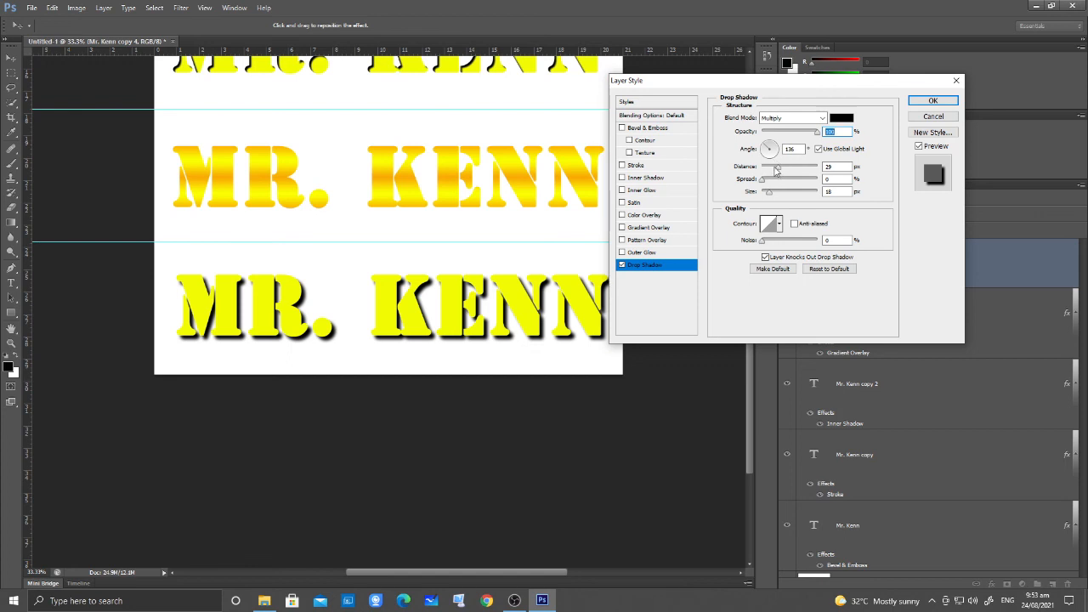
# Step: Reposition the drop shadow to an angle of about 131° and a distance of about 25 px, and apply the layer style
pyautogui.moveTo(780, 171); pyautogui.dragTo(775, 170)
pyautogui.moveTo(413, 307); pyautogui.dragTo(415, 310)
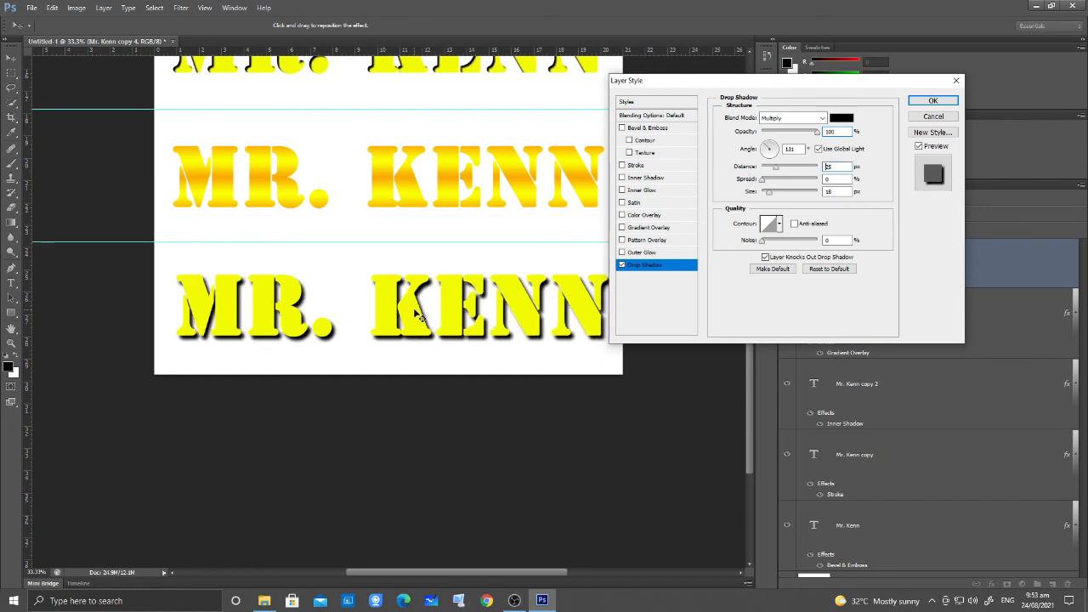
pyautogui.click(928, 104)
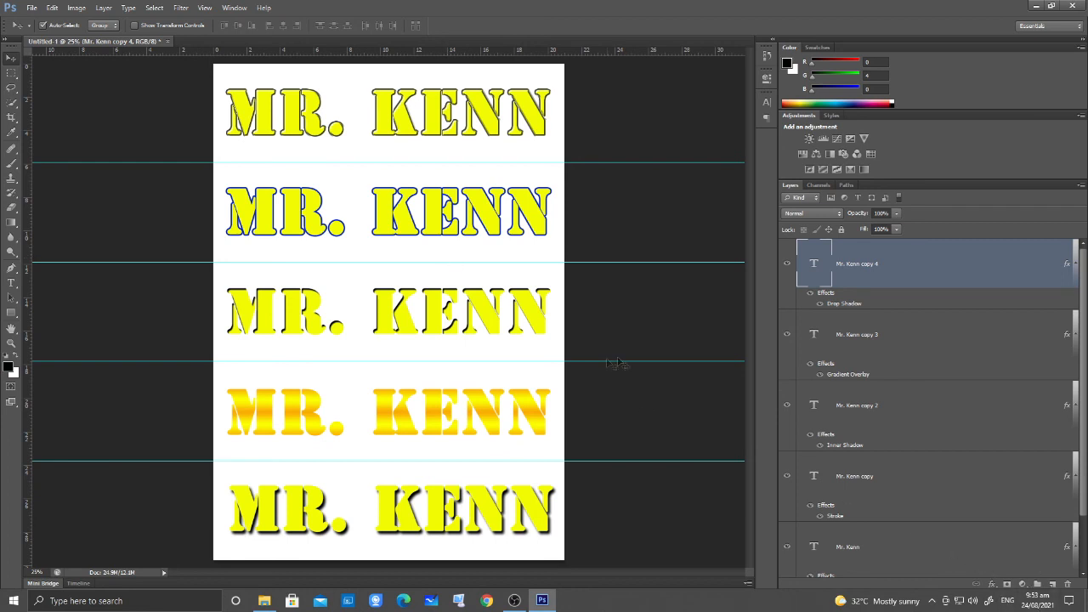
# Step: Set up saving the document as a JPEG named Exercise 1 in the Pictures folder
pyautogui.click(31, 8)
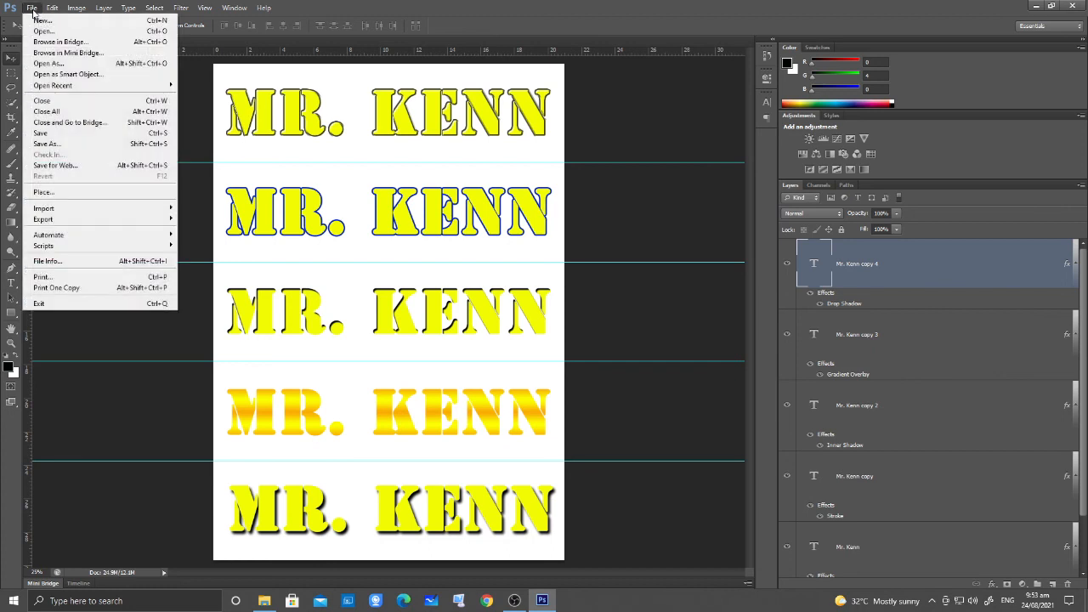
pyautogui.click(111, 146)
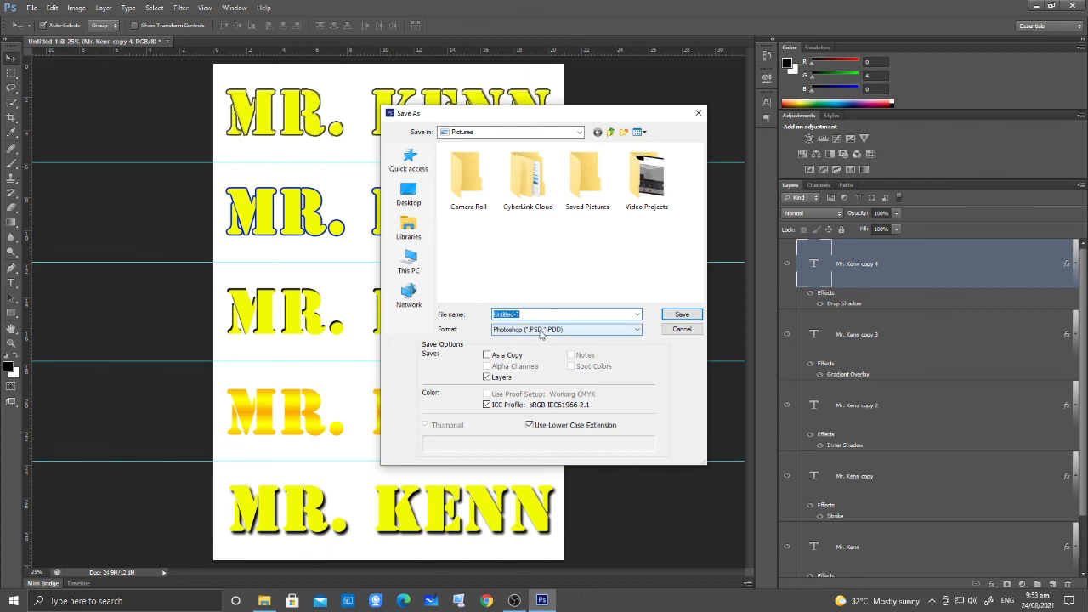
pyautogui.click(564, 334)
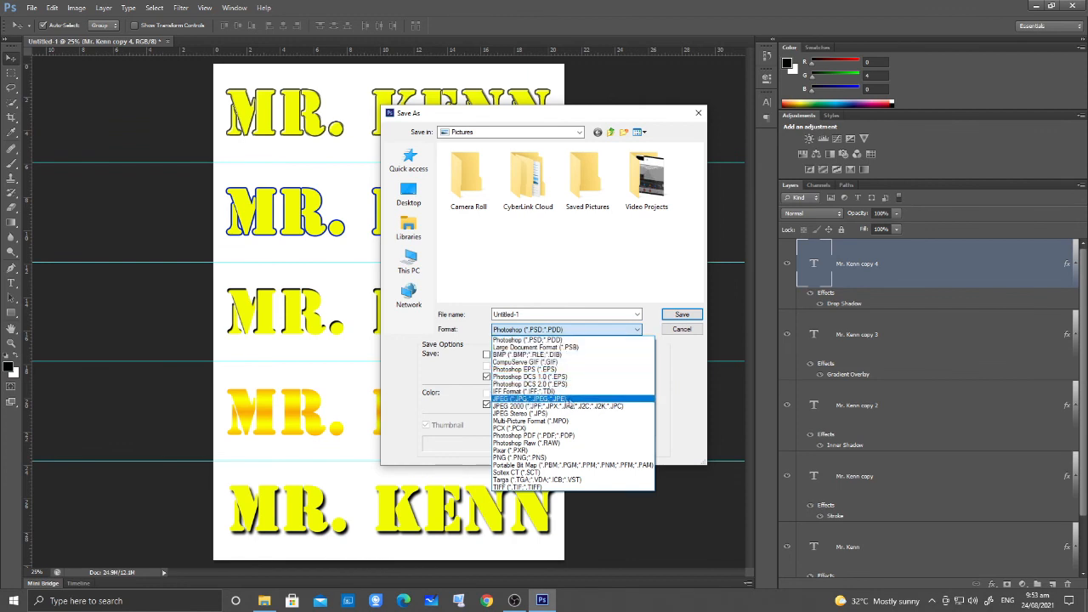
pyautogui.click(575, 400)
pyautogui.click(545, 316)
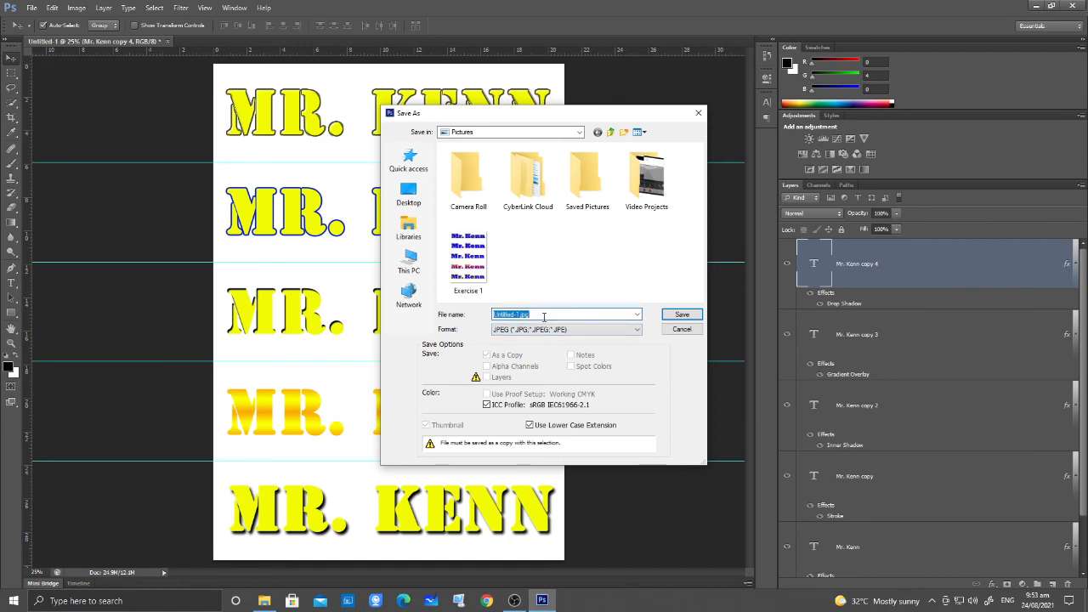
pyautogui.write('Exercise 1')
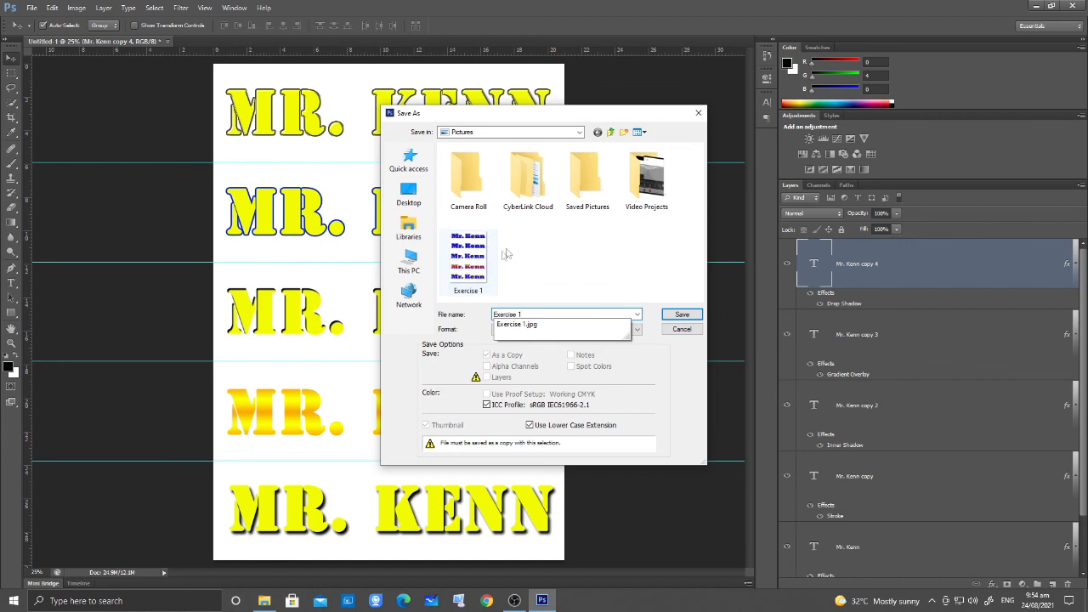
# Step: Save over the existing Exercise 1 JPEG file at Maximum quality (12)
pyautogui.click(673, 315)
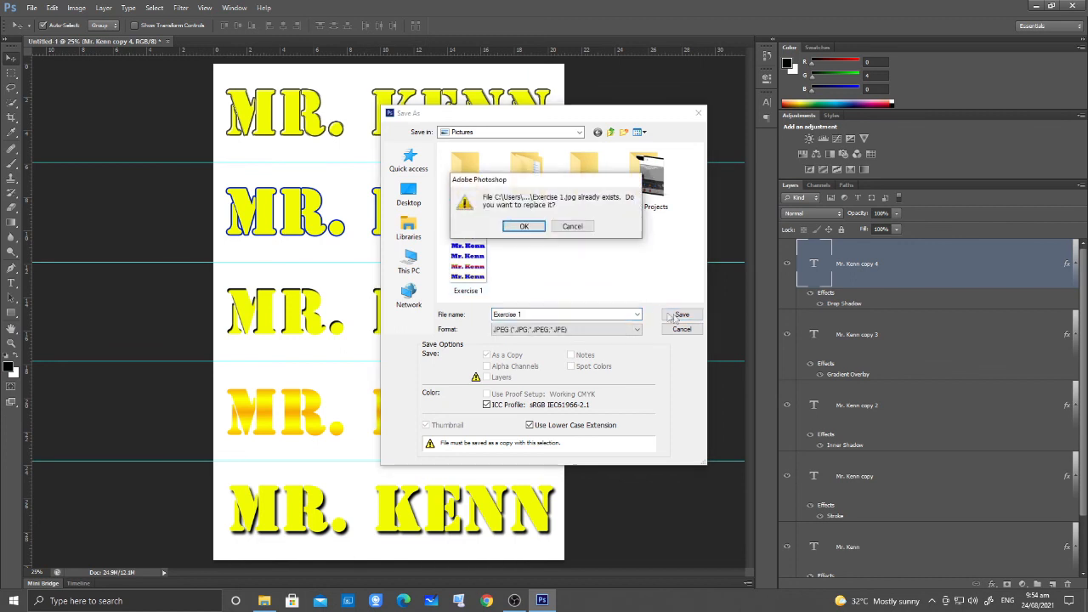
pyautogui.click(523, 226)
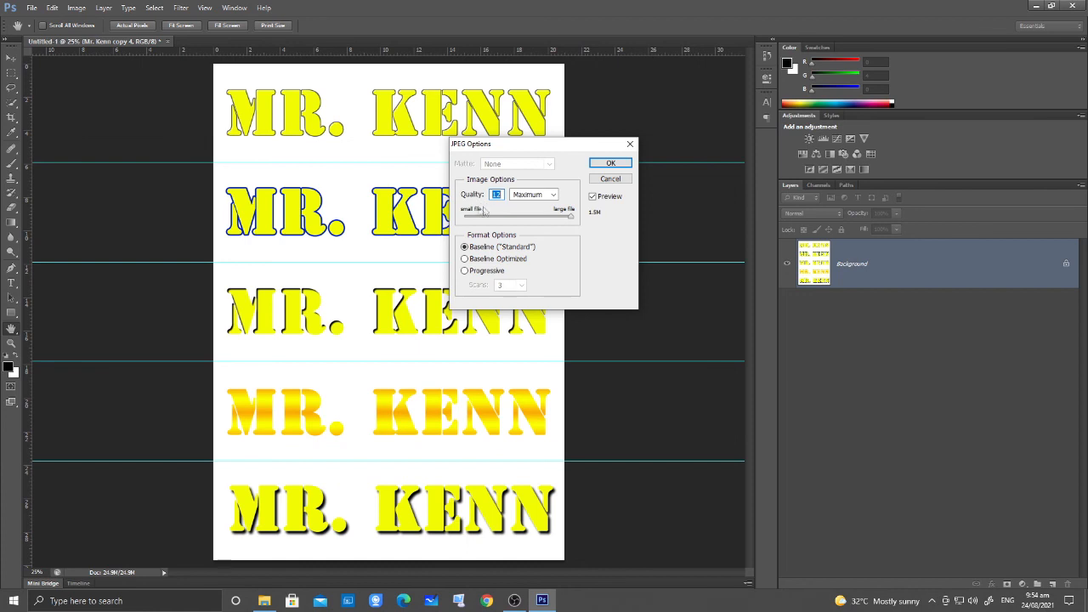
pyautogui.moveTo(569, 218)
pyautogui.mouseDown()
pyautogui.moveTo(544, 221)
pyautogui.moveTo(574, 219)
pyautogui.mouseUp()
pyautogui.click(605, 163)
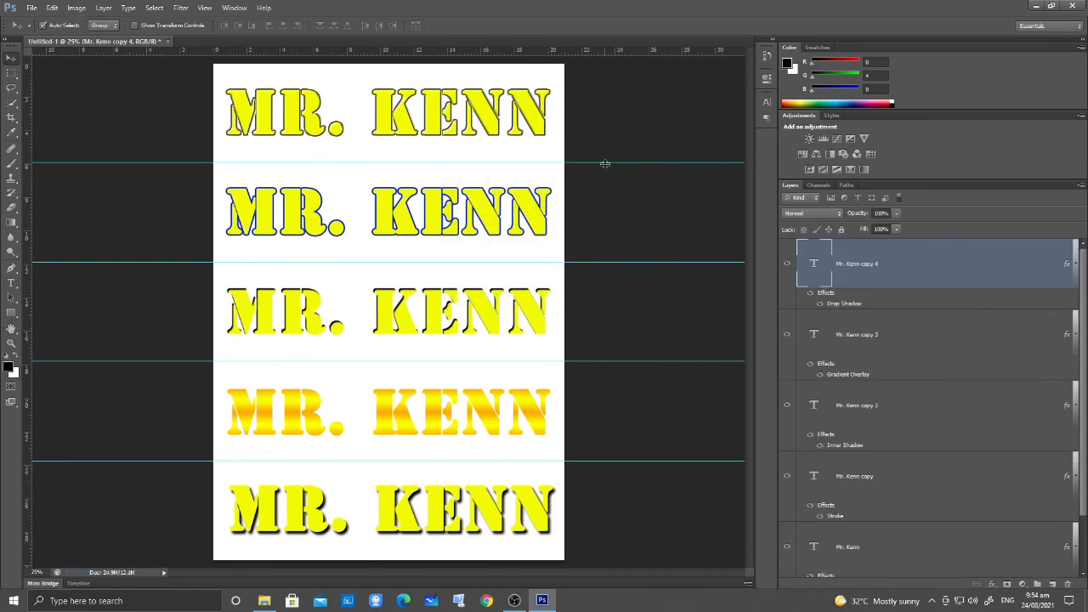